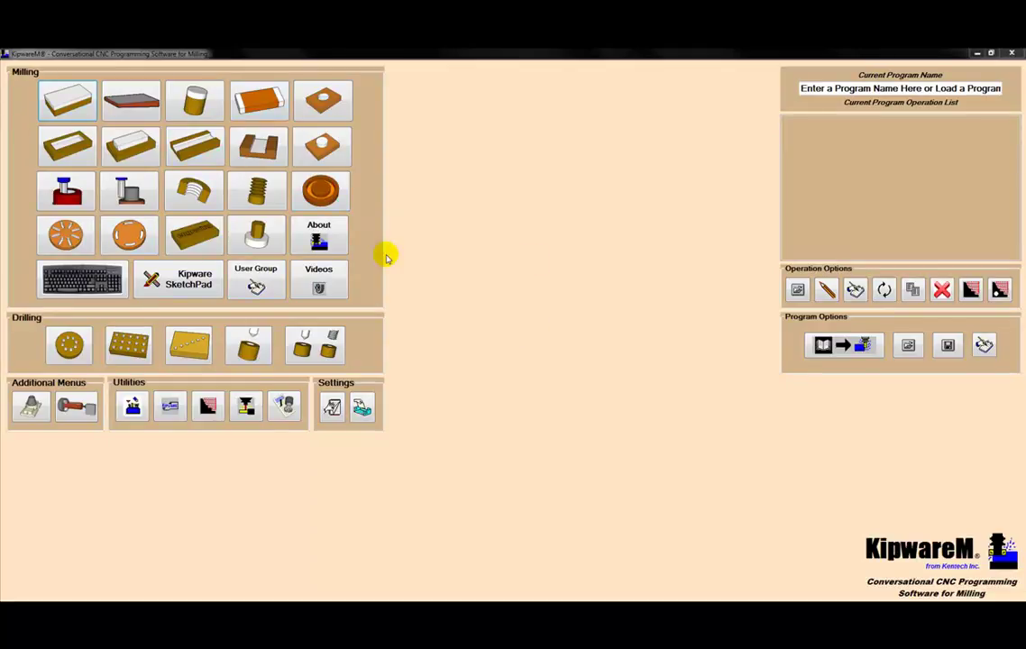
From the 3D Menu, start a Curved Surface operation named 'Curved Surface - Rough'
click(32, 410)
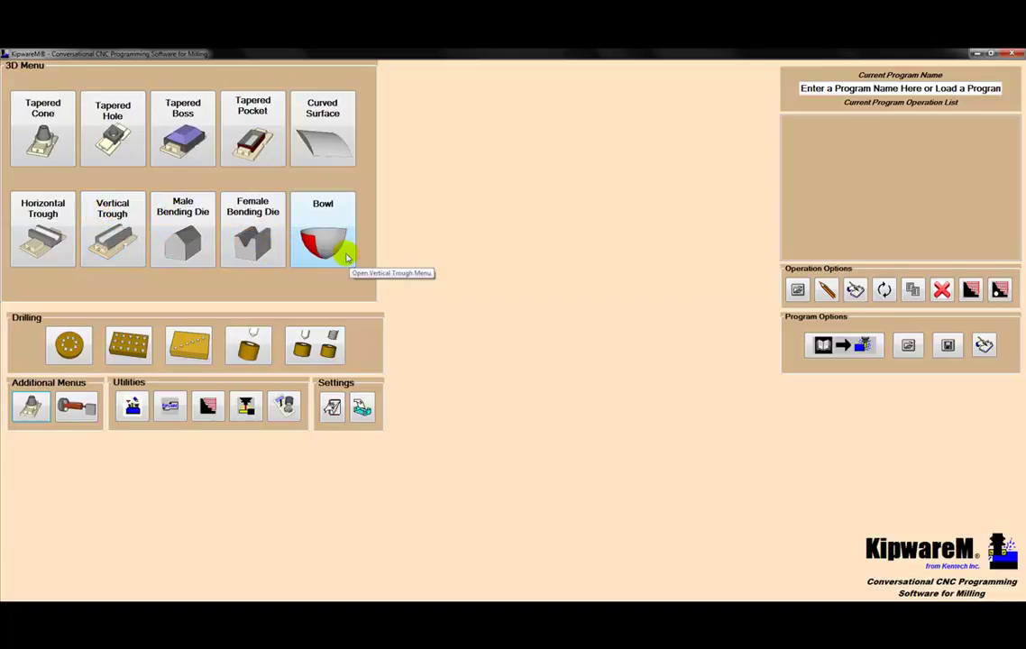
click(312, 133)
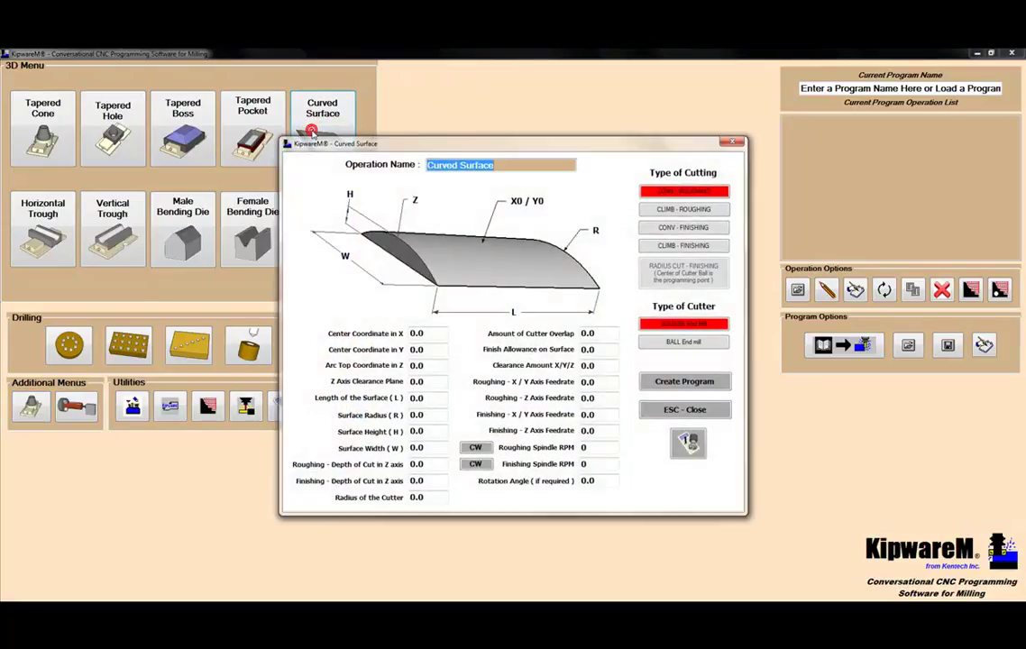
click(535, 166)
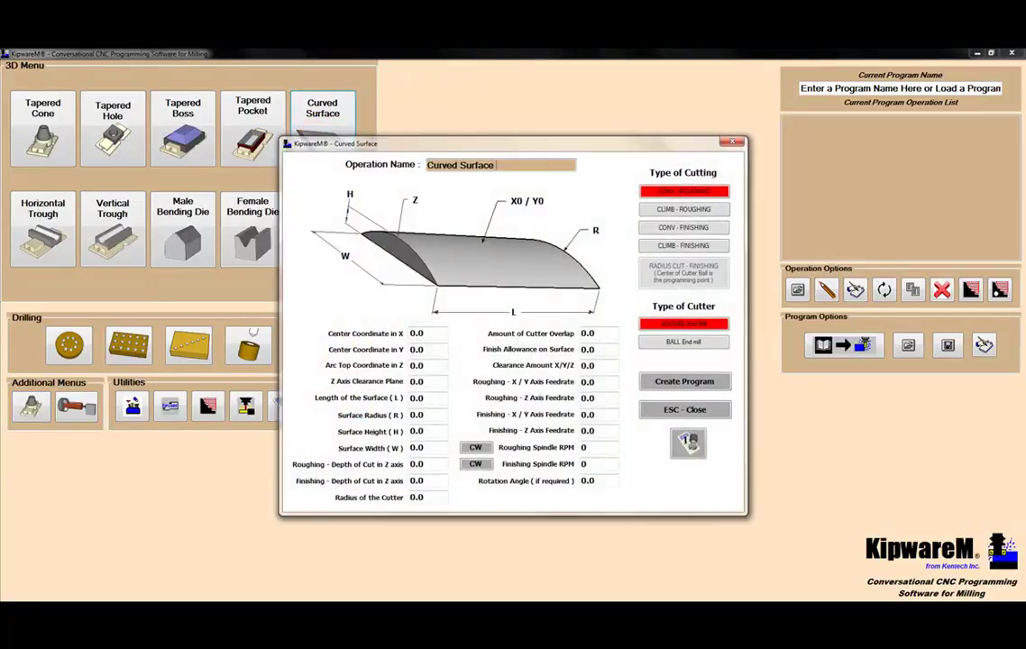
text(- Rough)
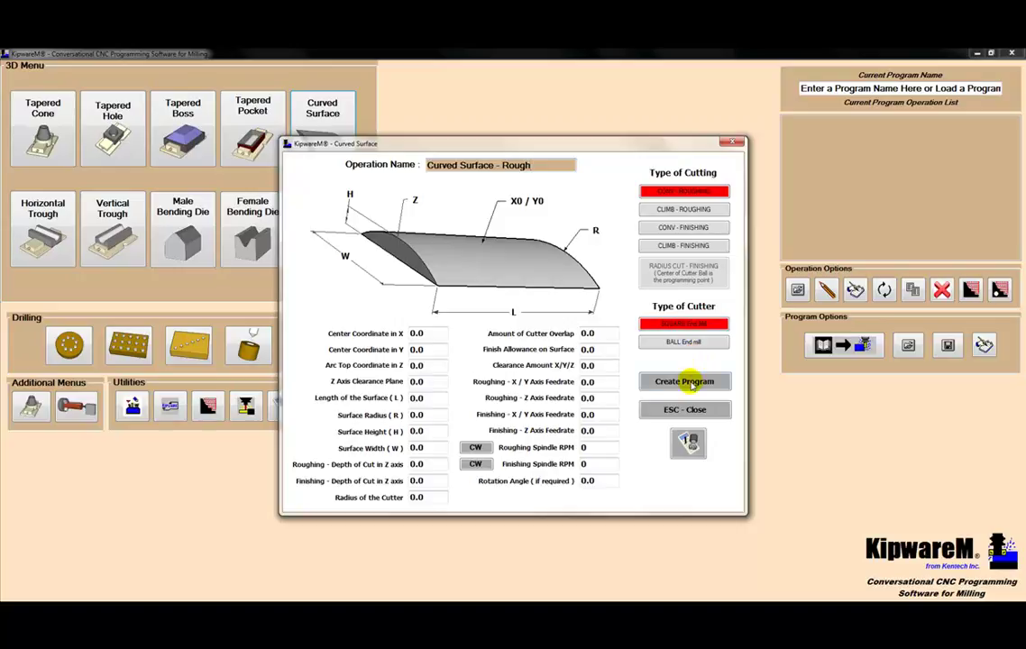
Enter clearance plane .200 and surface length 25.00 in the Curved Surface form
click(426, 333)
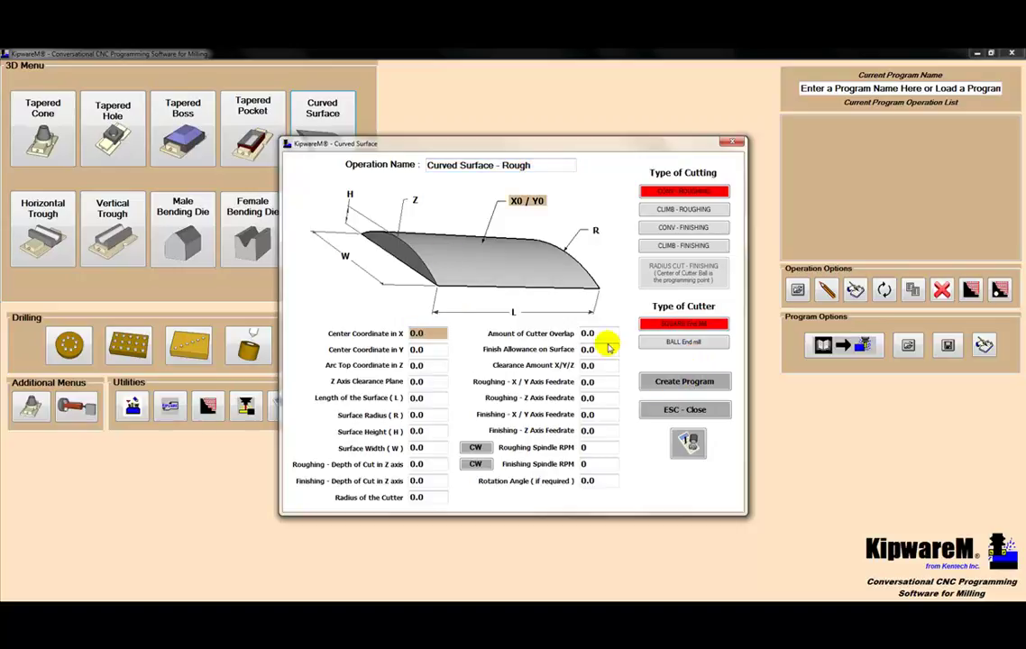
key(Tab)
key(Tab)
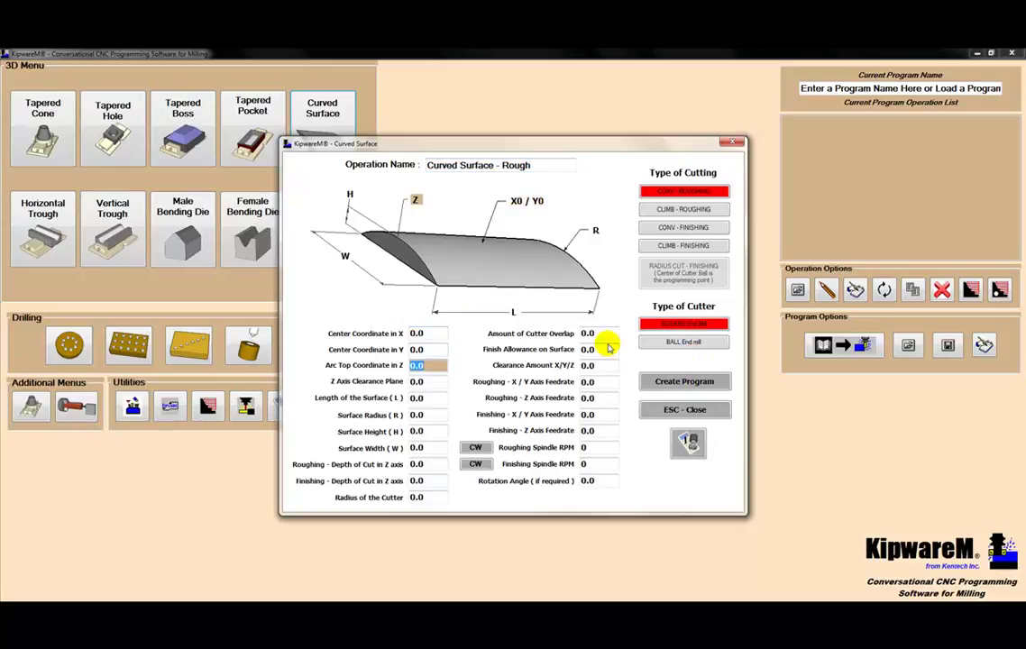
key(Tab)
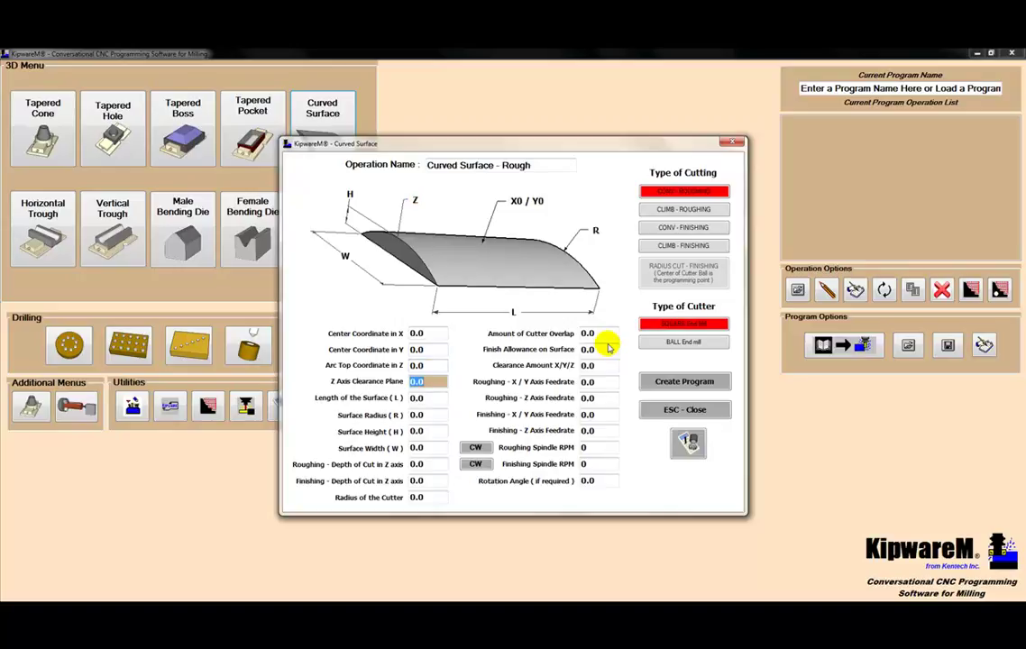
text(.200)
key(Tab)
text(25.00)
Enter surface radius 18.00, height .4501, width 8.00 and roughing depth of cut .025
key(Tab)
text(18.00)
key(Tab)
text(.4501)
key(Tab)
text(8.00)
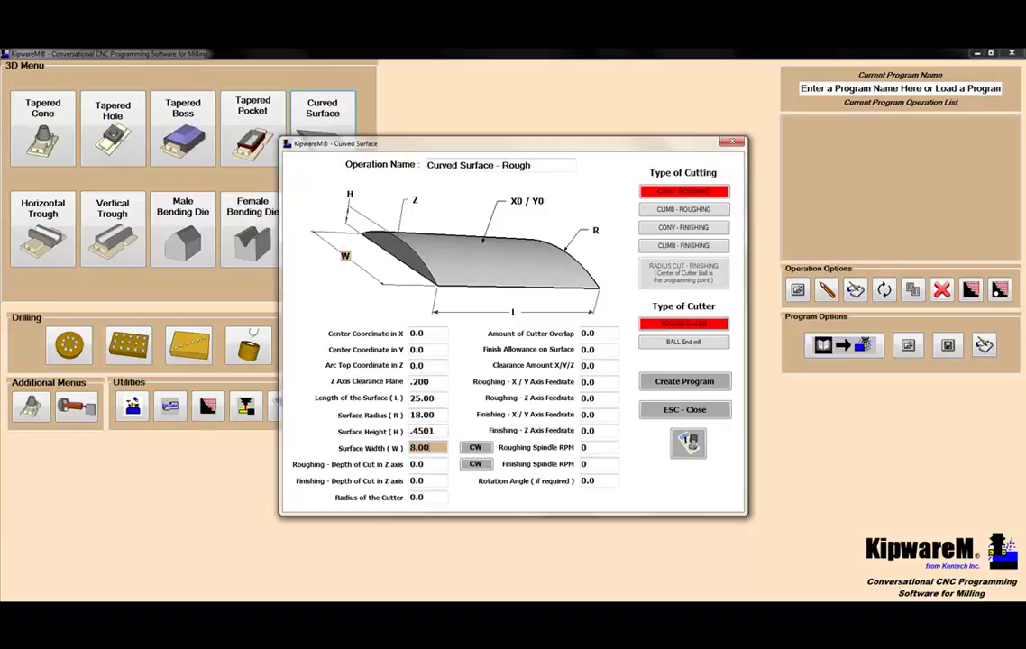
key(Tab)
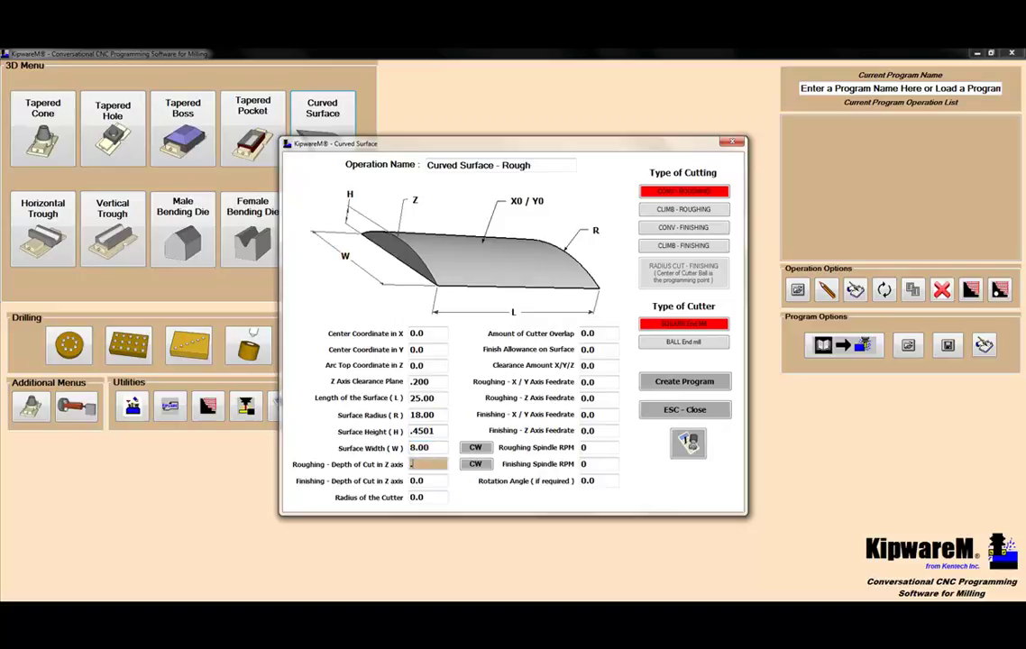
text(.025)
click(428, 480)
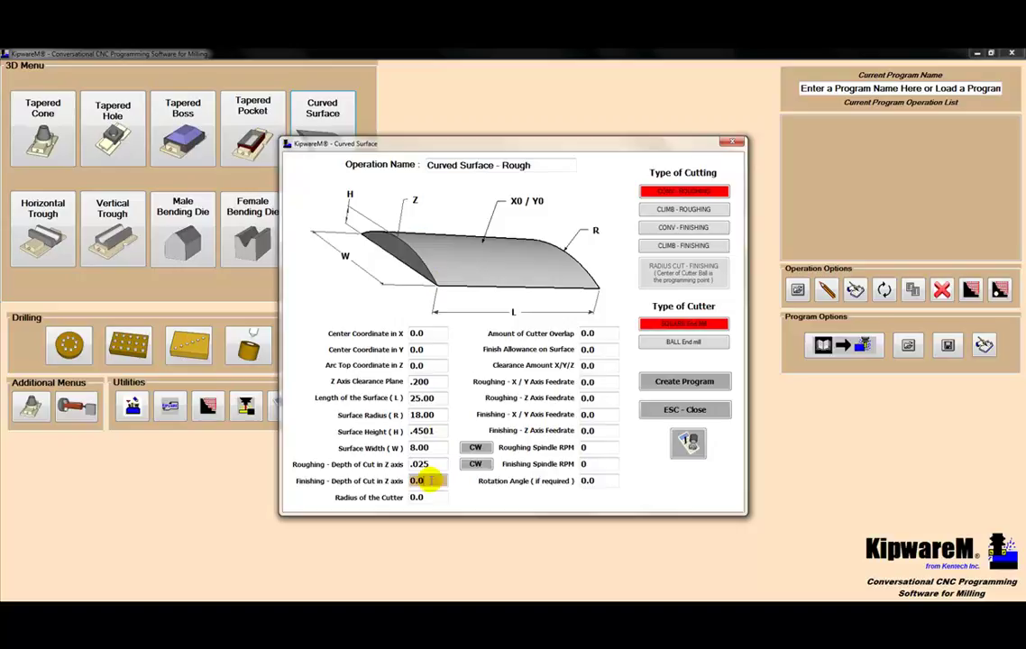
click(421, 496)
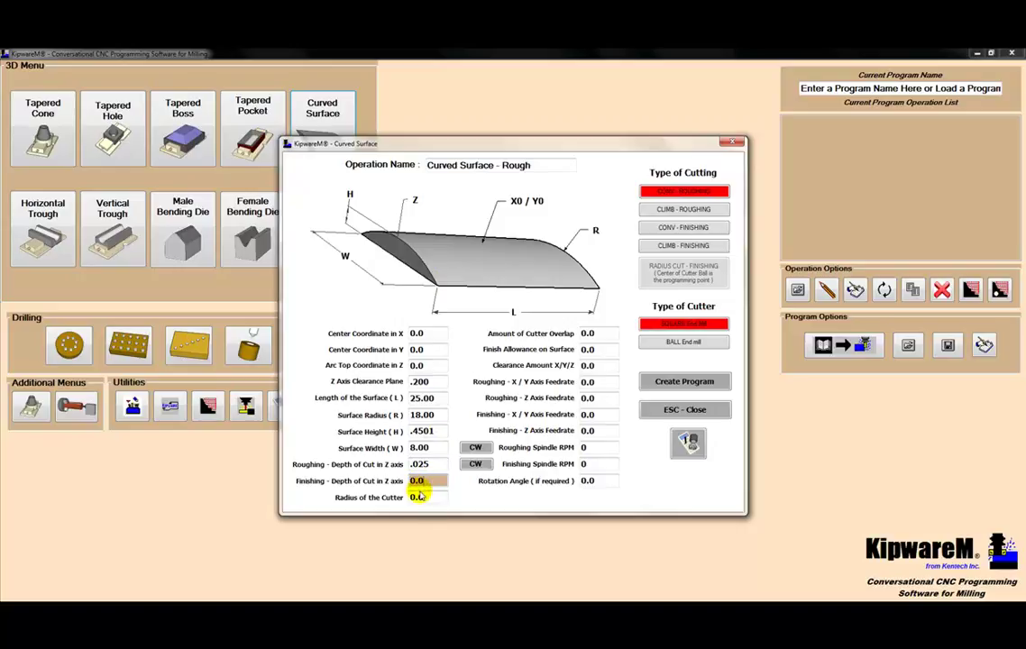
click(418, 497)
Set cutter radius .500, cutter overlap .020, finish allowance .010 and clearance amount .125
text(.500)
key(Tab)
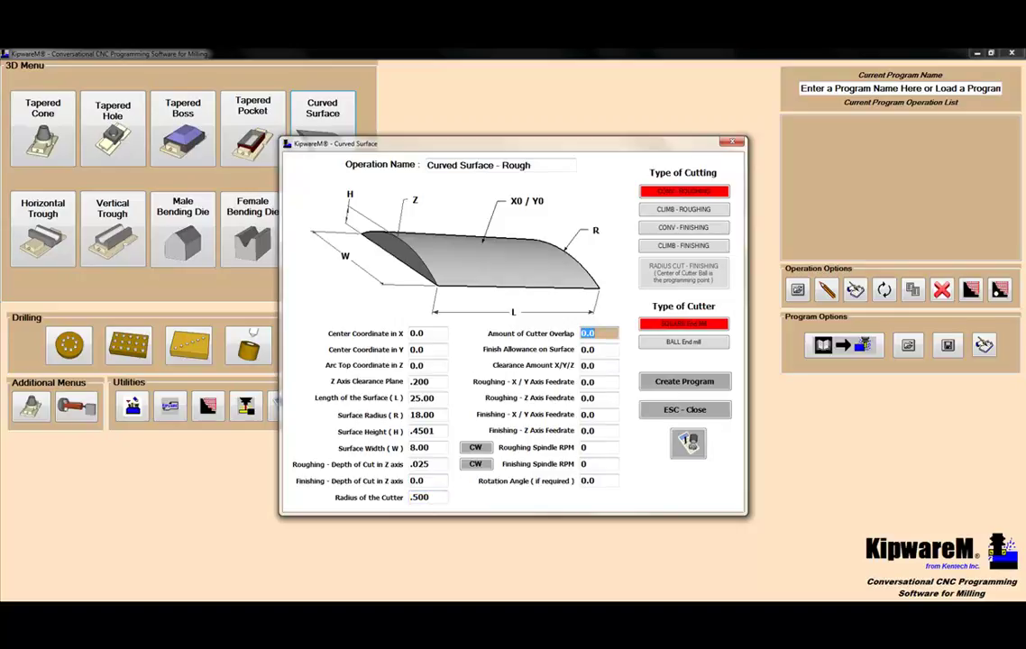
text(.020)
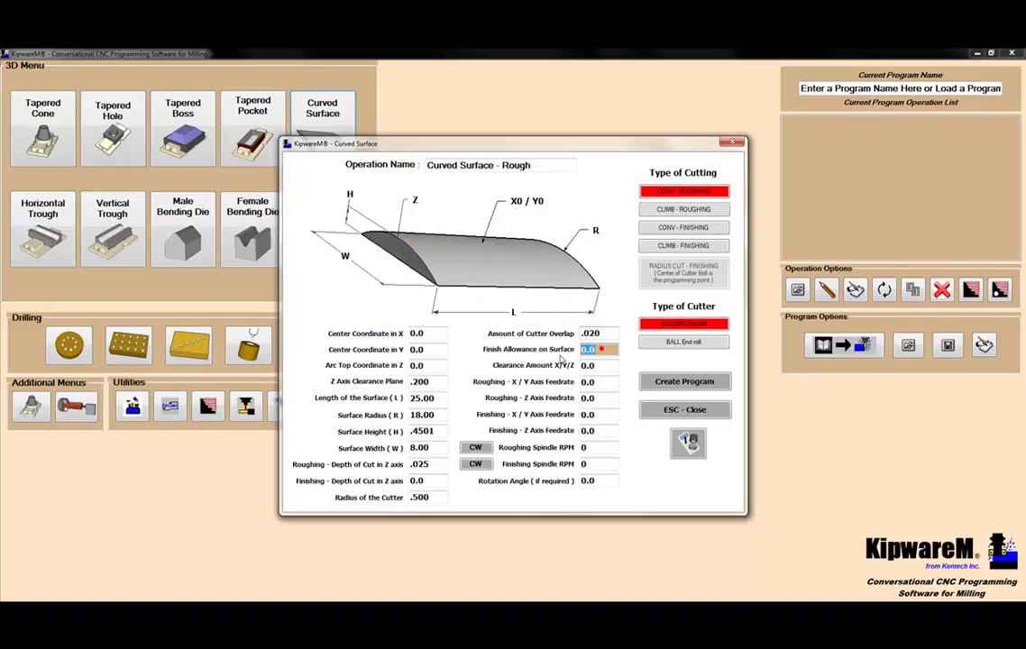
click(600, 349)
text(.010)
key(Tab)
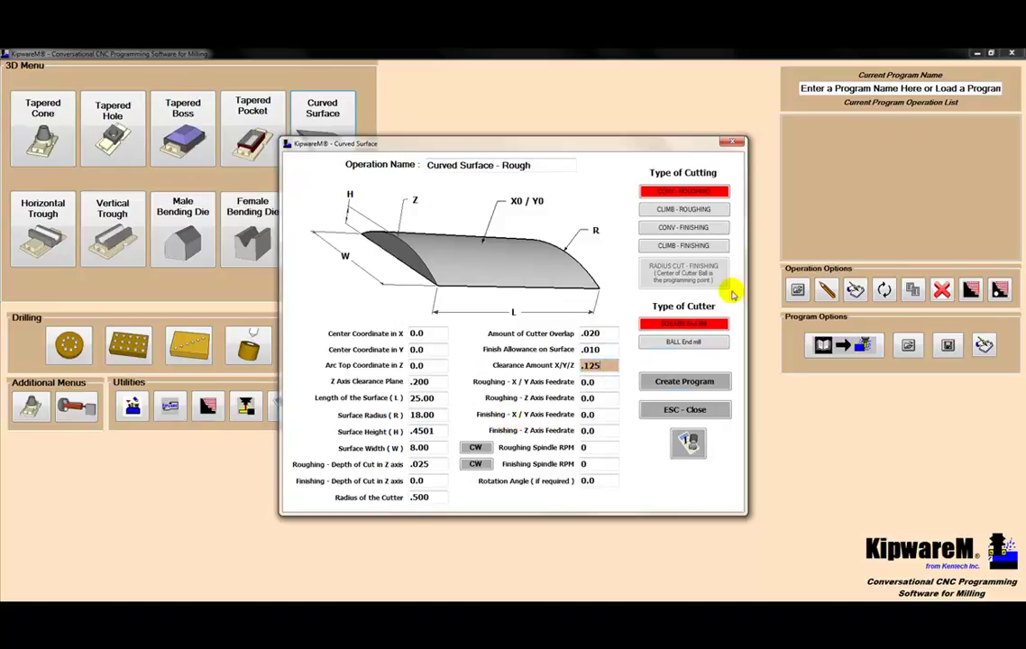
Calculate 6061 Aluminum carbide end-milling speeds and record feedrate 51.952 and spindle 3247 RPM
click(689, 441)
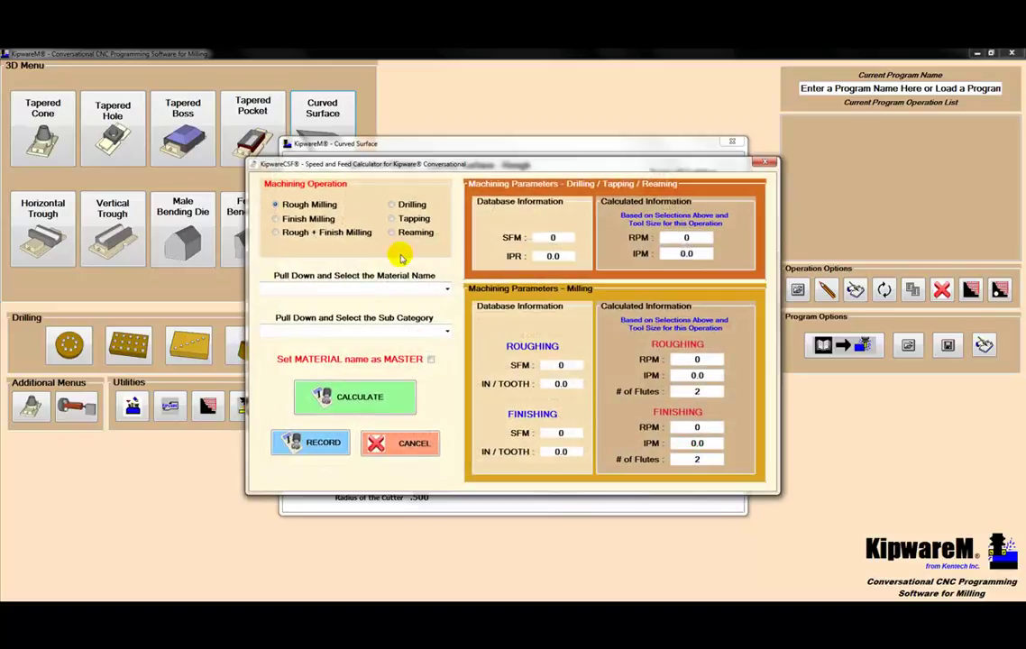
click(446, 288)
click(311, 339)
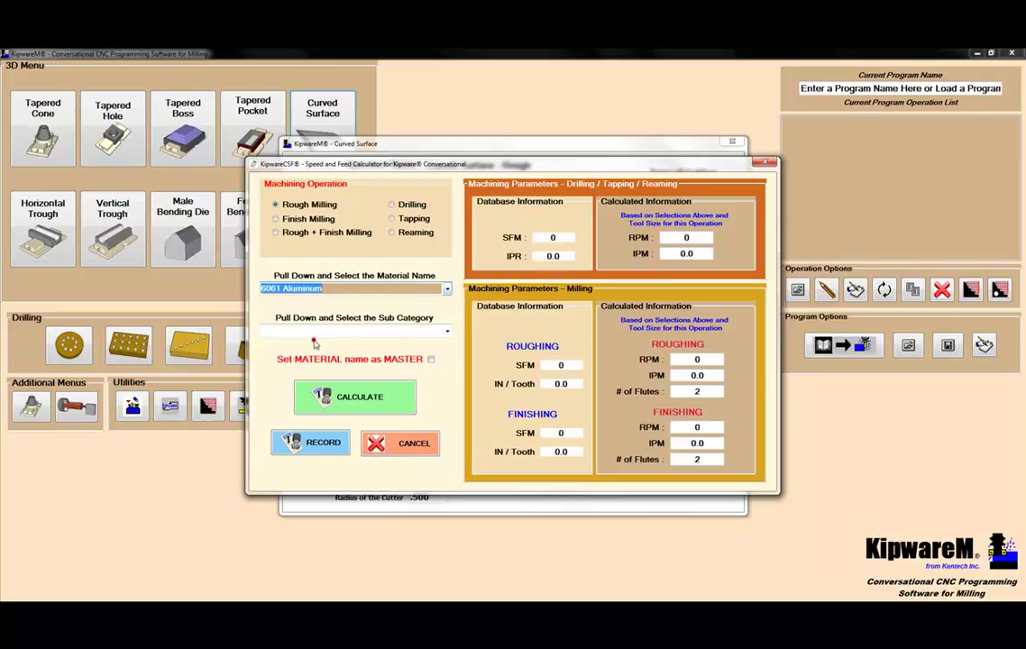
click(446, 333)
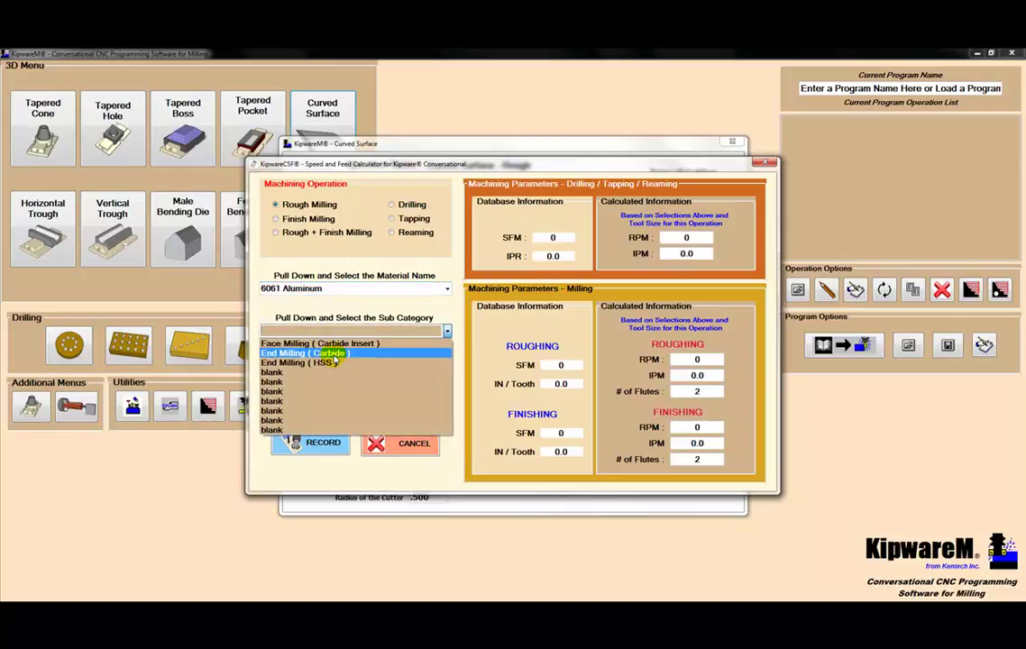
click(332, 354)
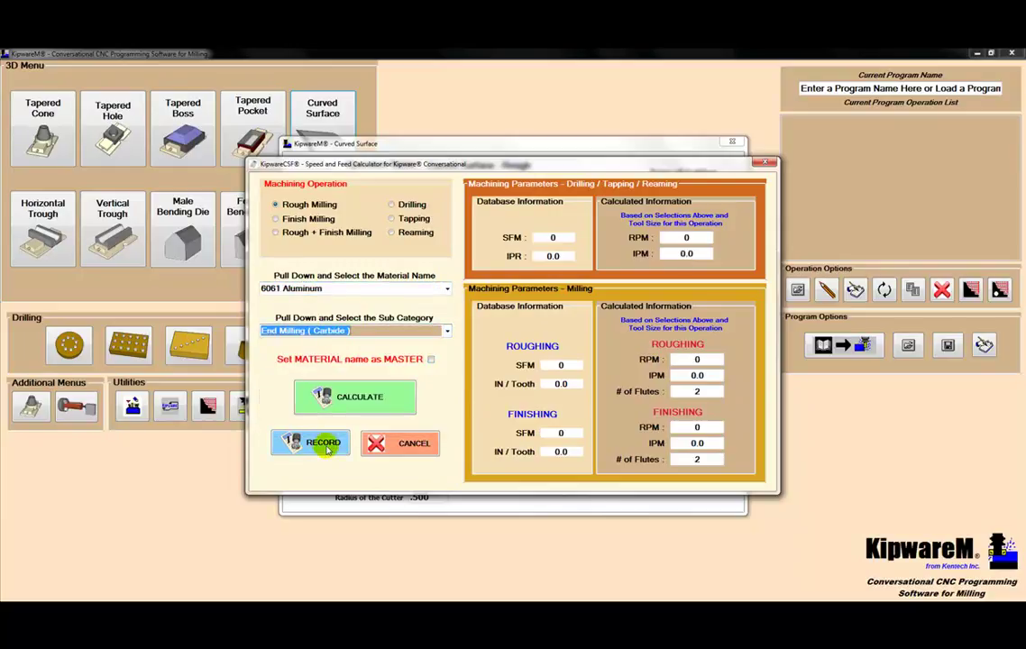
click(322, 399)
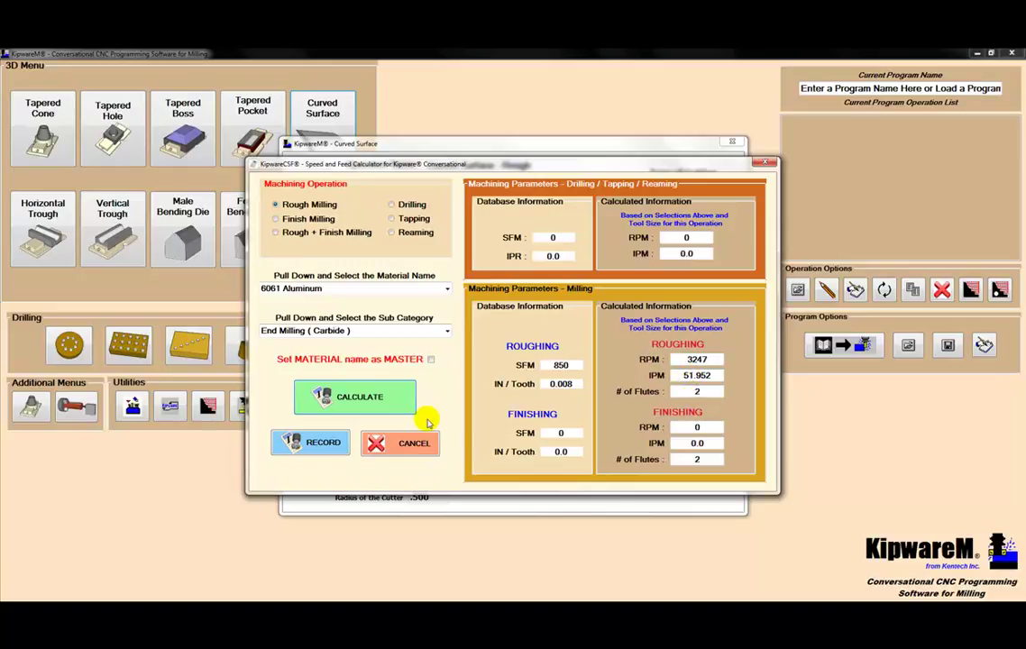
click(325, 442)
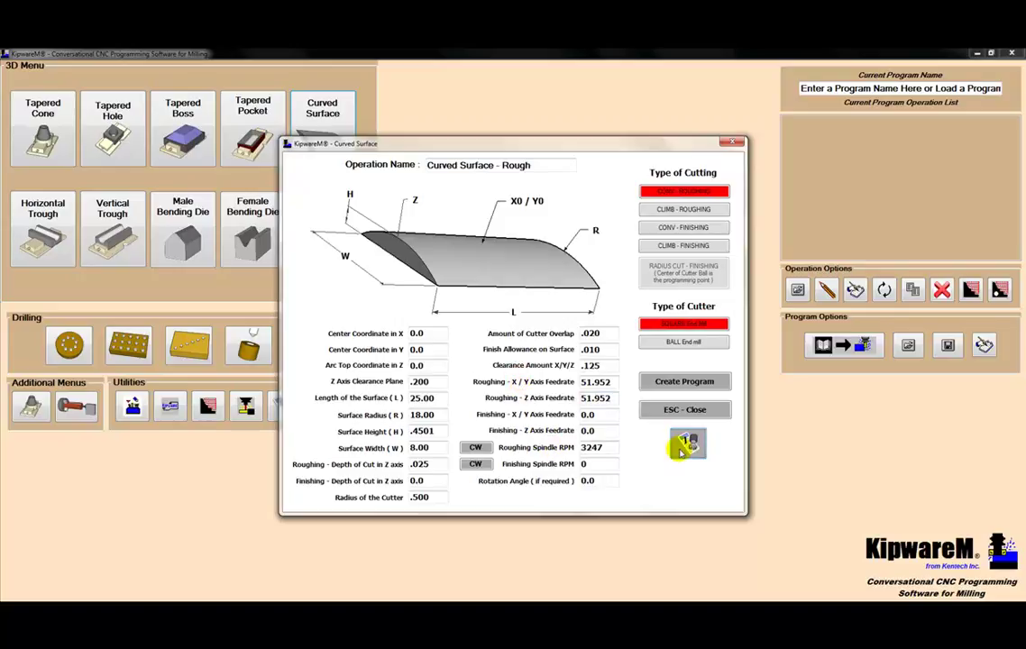
Add the rough operation to the program as '(1) Curved Surface - Rough' and confirm
click(592, 480)
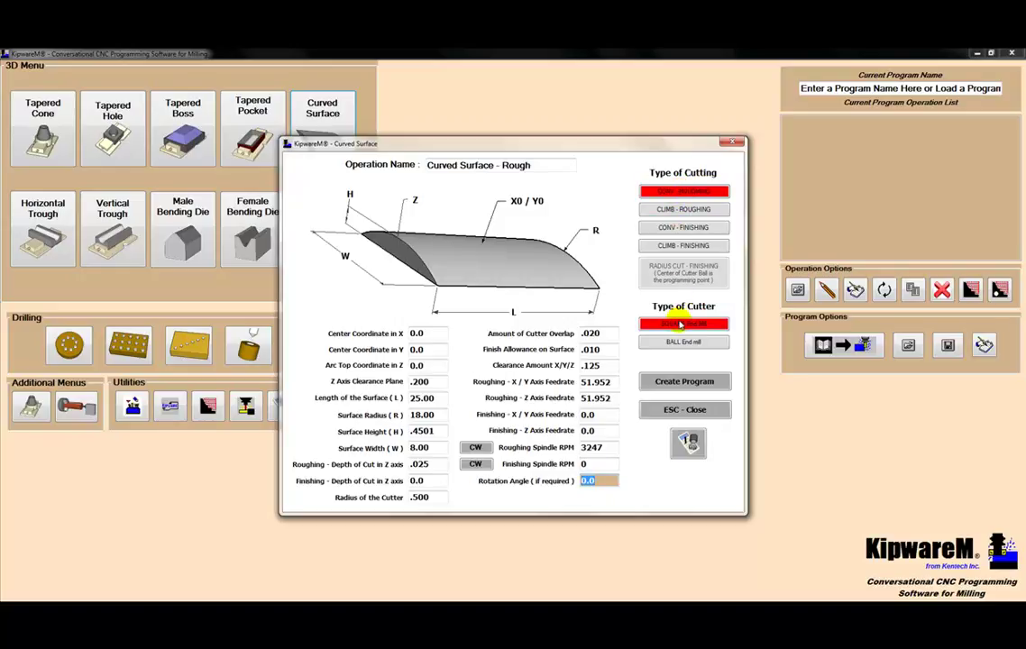
click(683, 382)
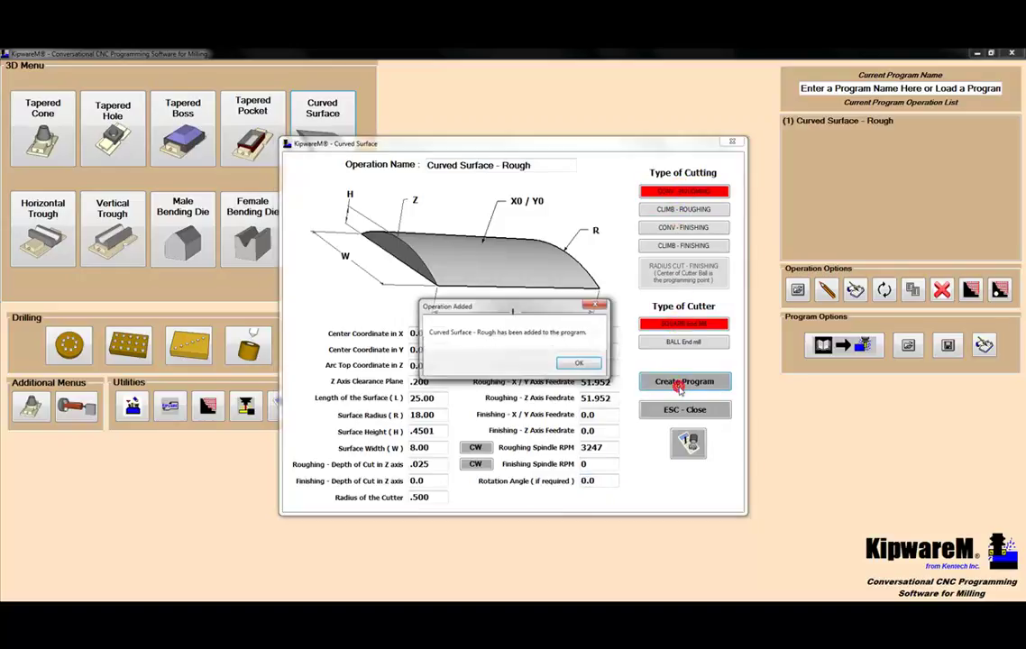
click(591, 362)
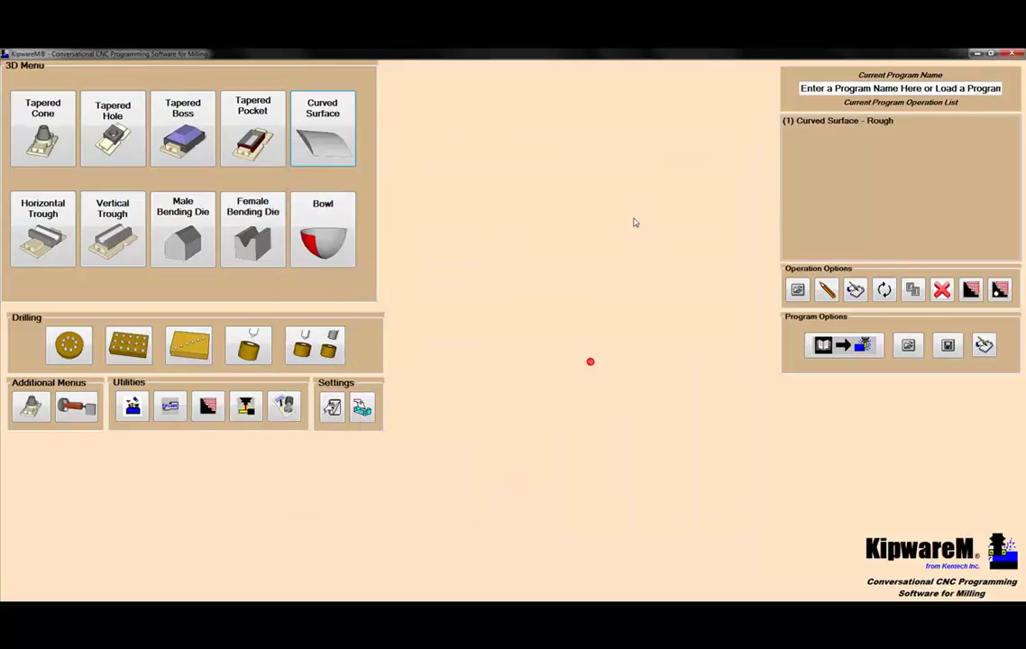
Copy '(1) Curved Surface - Rough' into a new operation named 'Curved Surface - Finish'
click(812, 122)
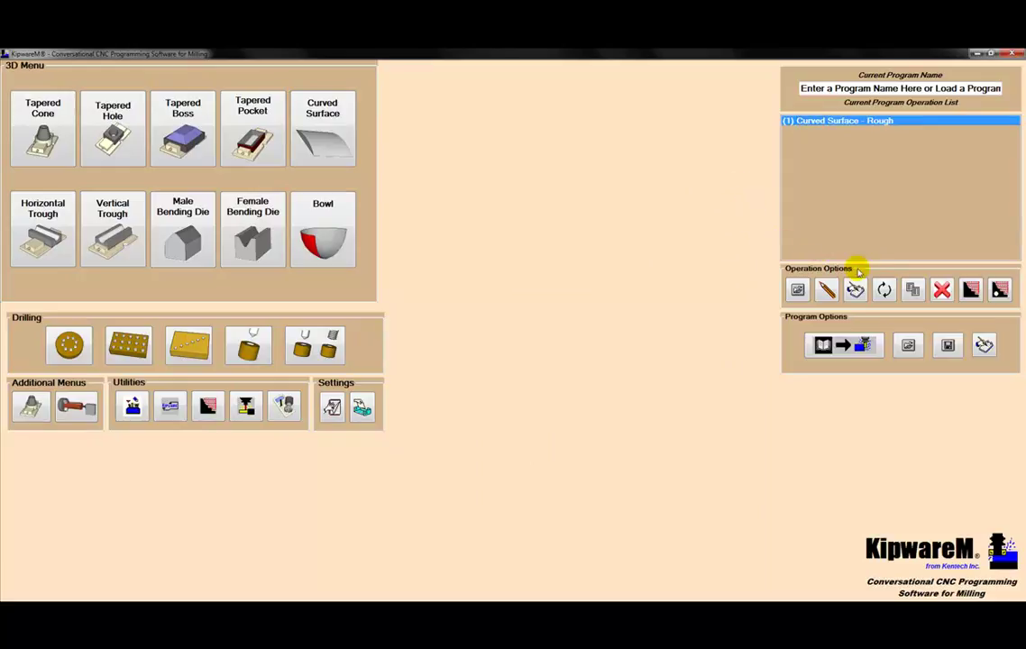
click(912, 289)
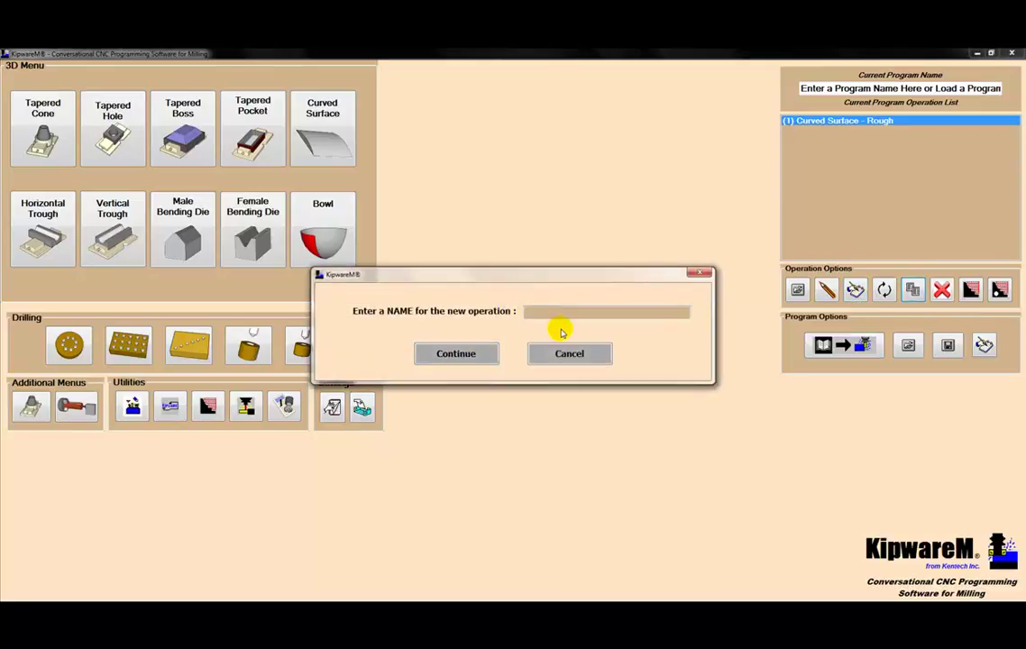
text(Curved Surface - Finish)
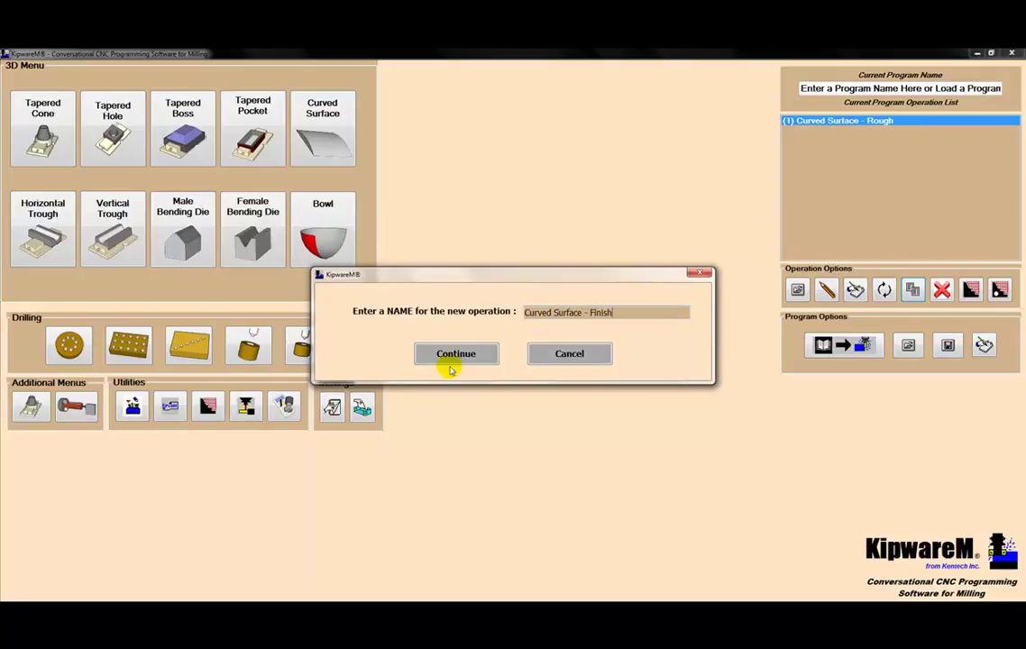
click(454, 357)
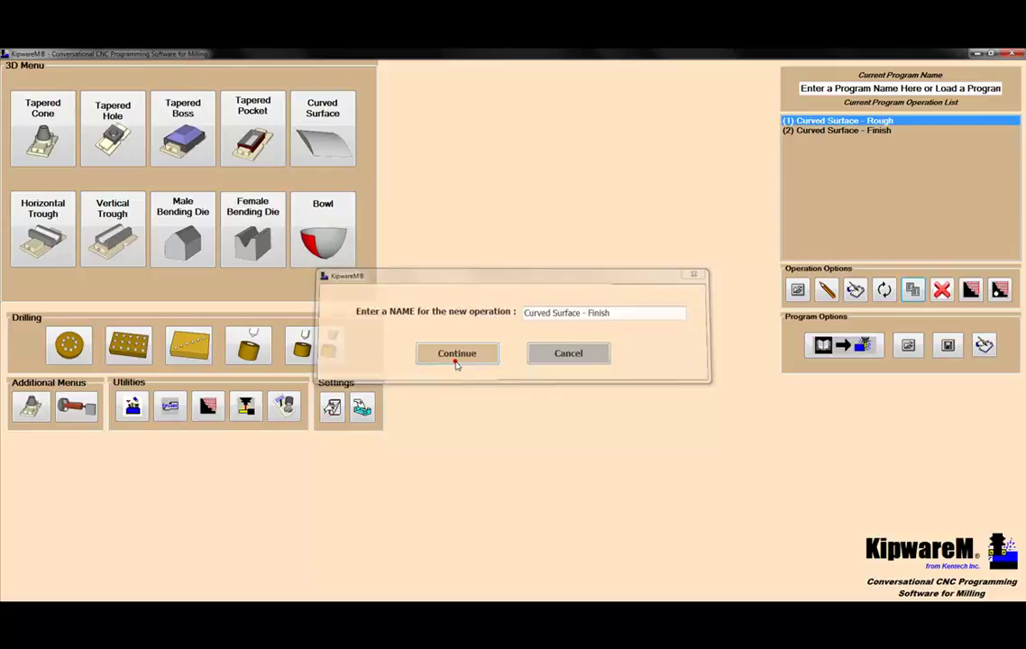
In Curved Surface - Finish, set finishing depth .00, a ball end mill and Radius Cut - Finishing
double_click(838, 130)
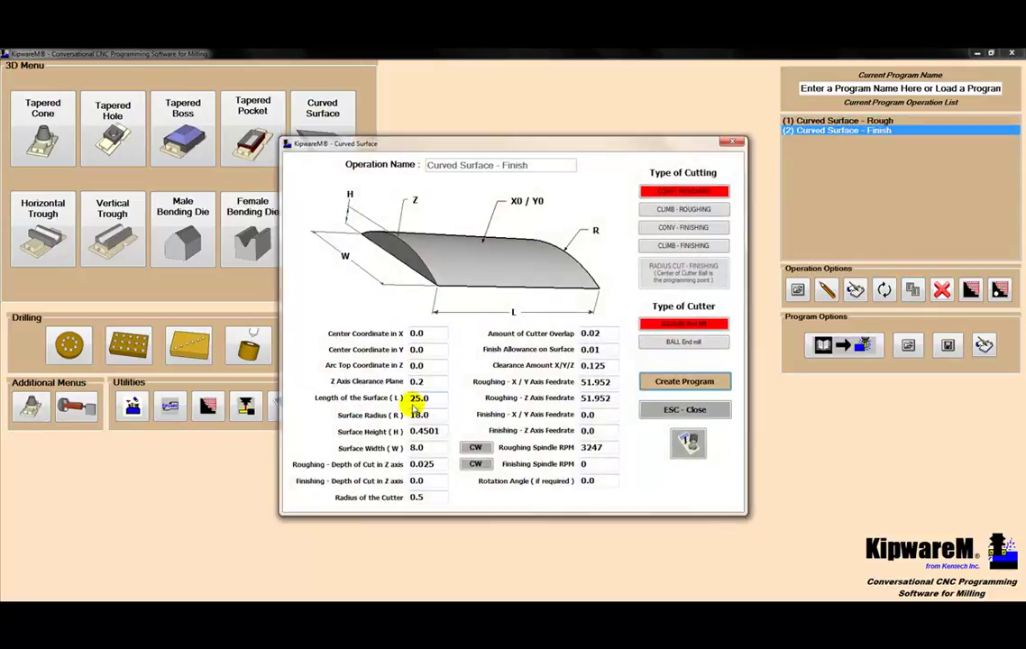
click(429, 484)
text(.002)
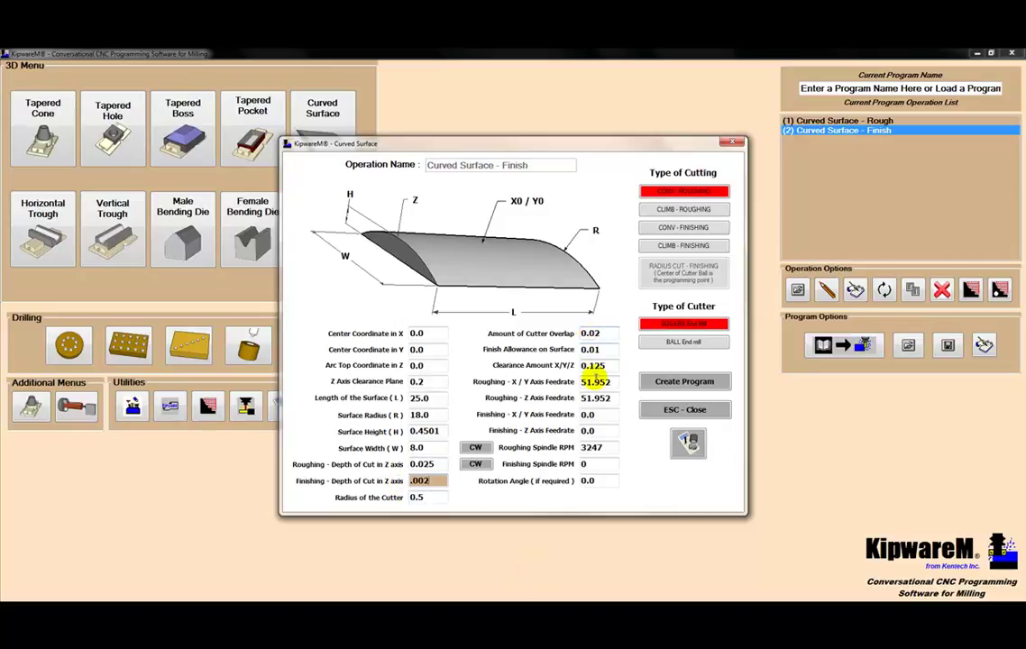
click(674, 343)
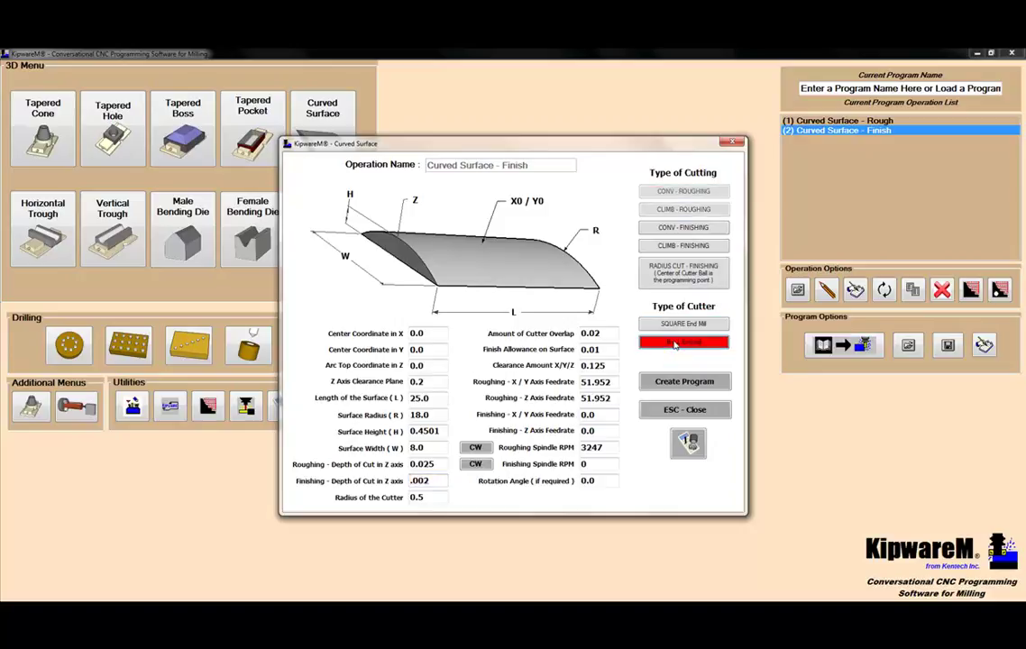
click(681, 271)
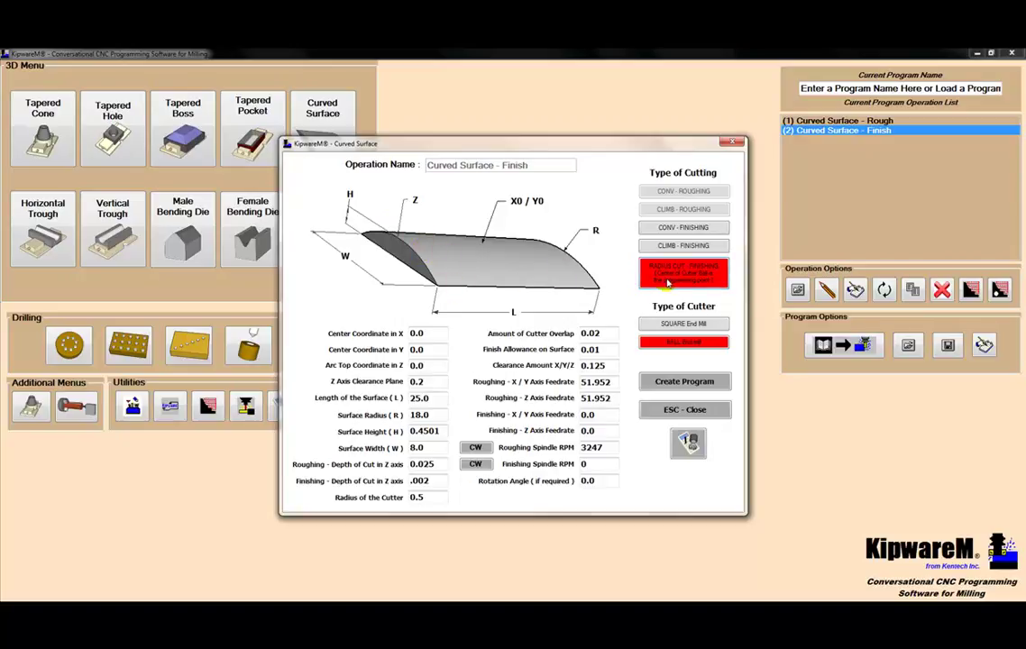
Calculate 6061 Aluminum HSS end-milling speeds and record finishing feedrate 24.448 and spindle 3056 RPM
click(688, 446)
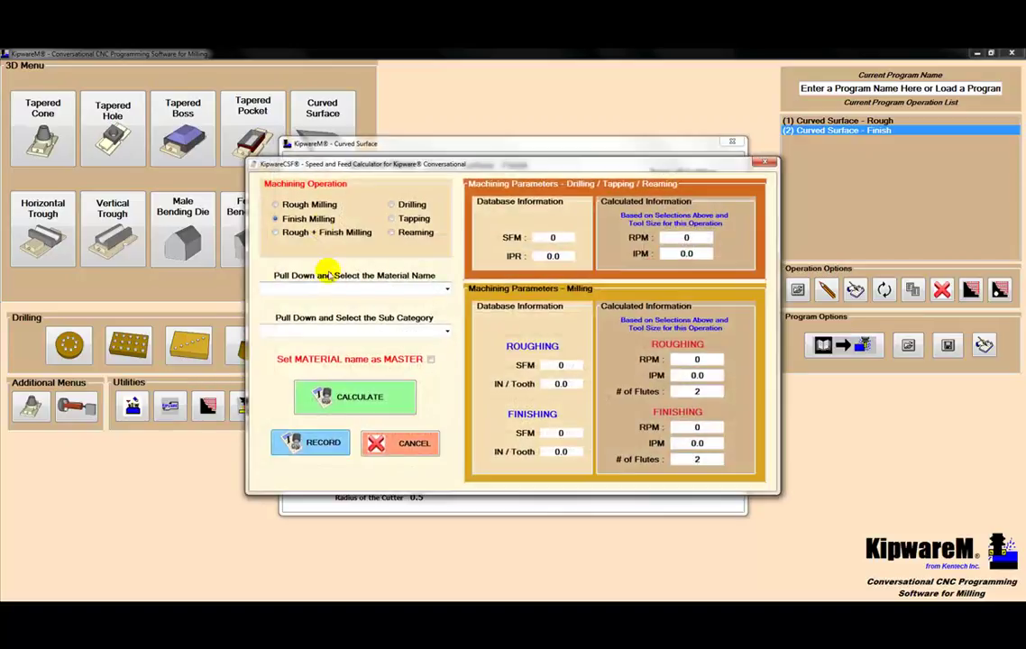
click(446, 289)
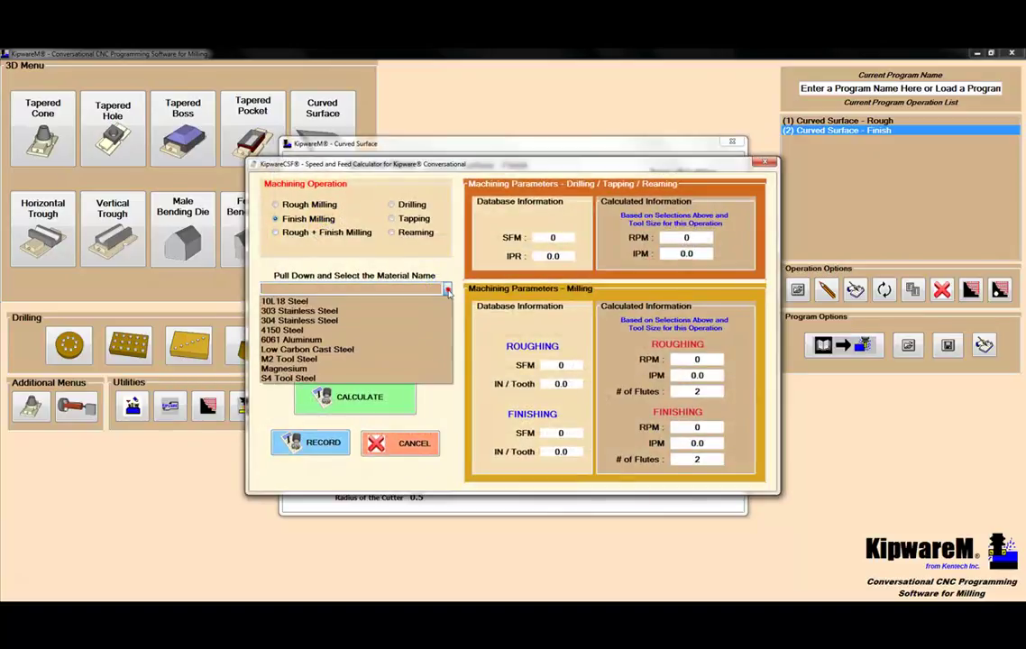
click(293, 341)
click(445, 332)
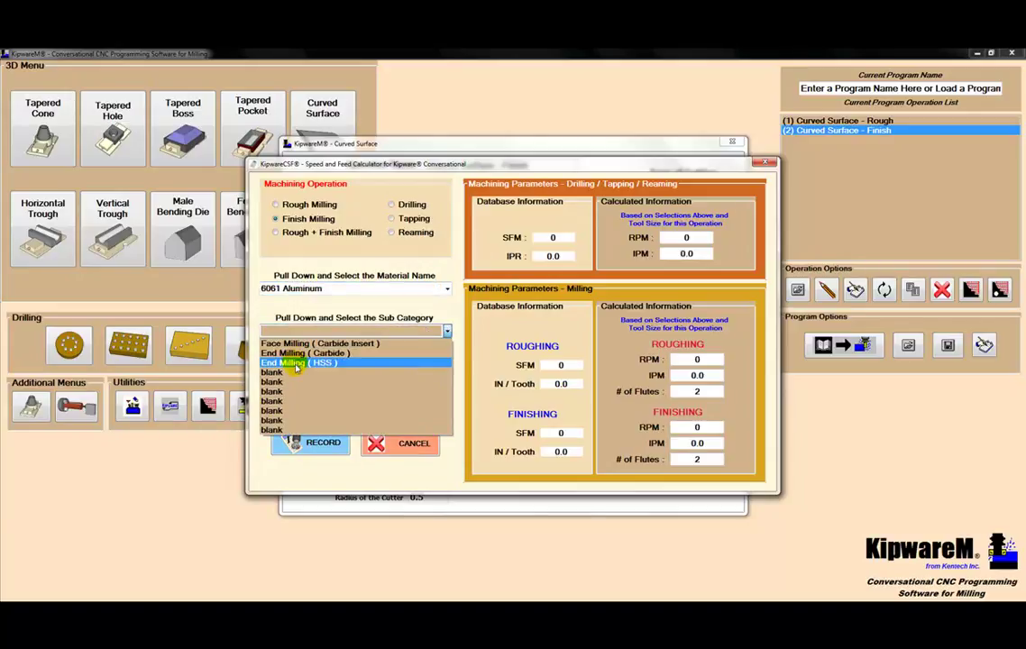
click(297, 364)
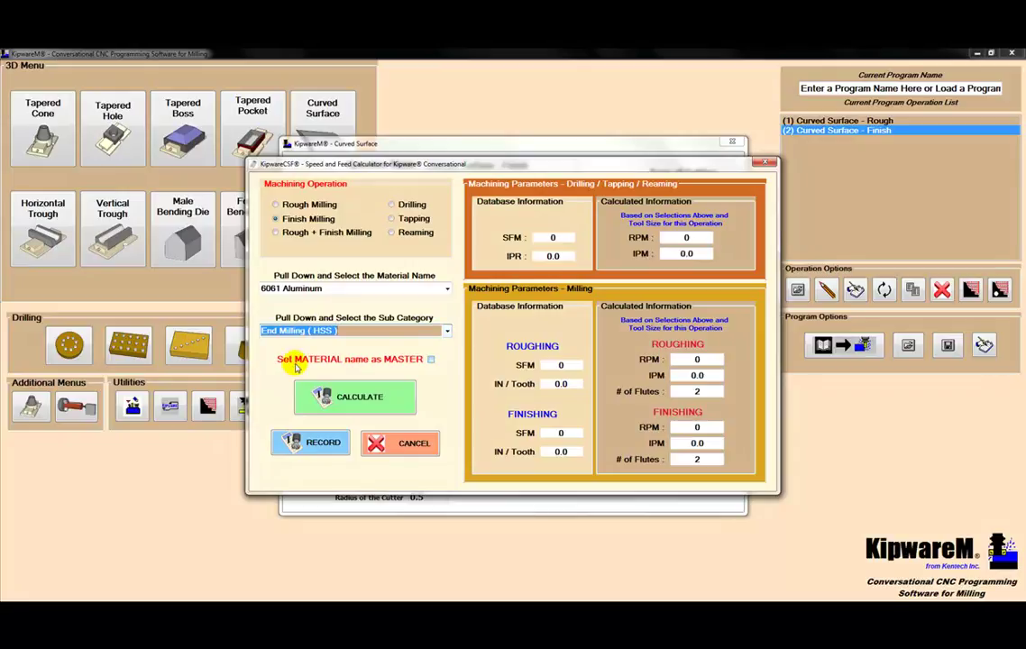
click(357, 403)
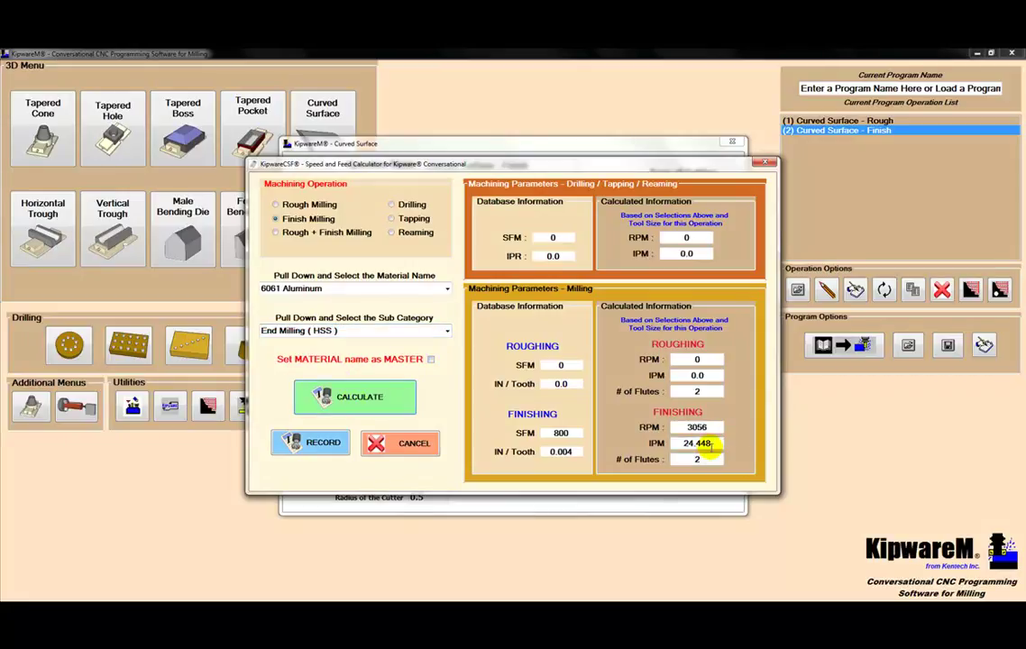
click(294, 443)
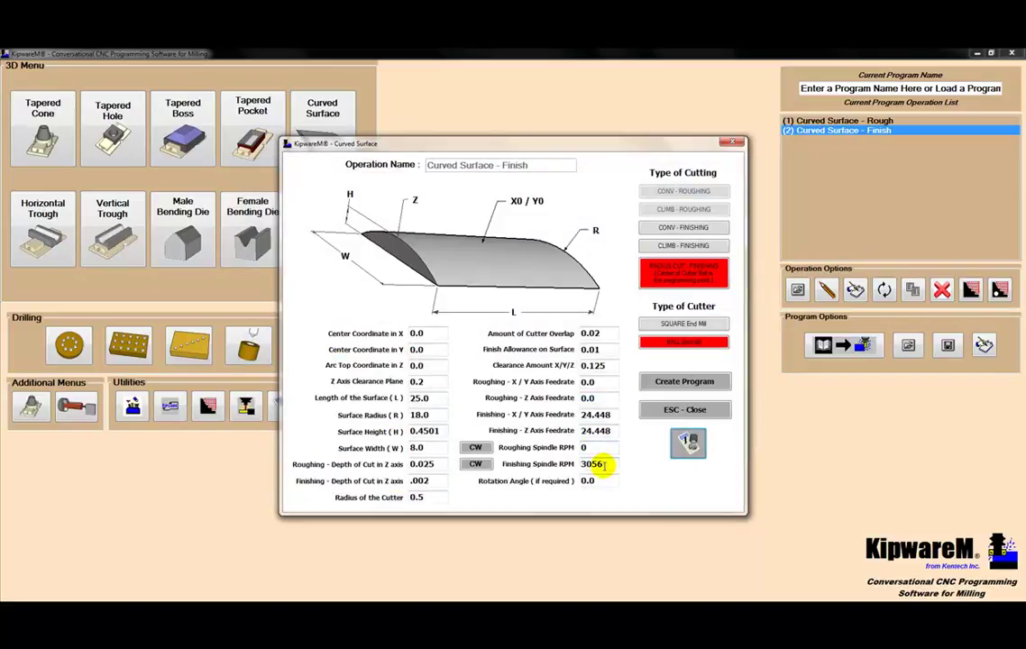
Save the changes to Curved Surface - Finish, dismissing the programming note and update confirmation
click(647, 381)
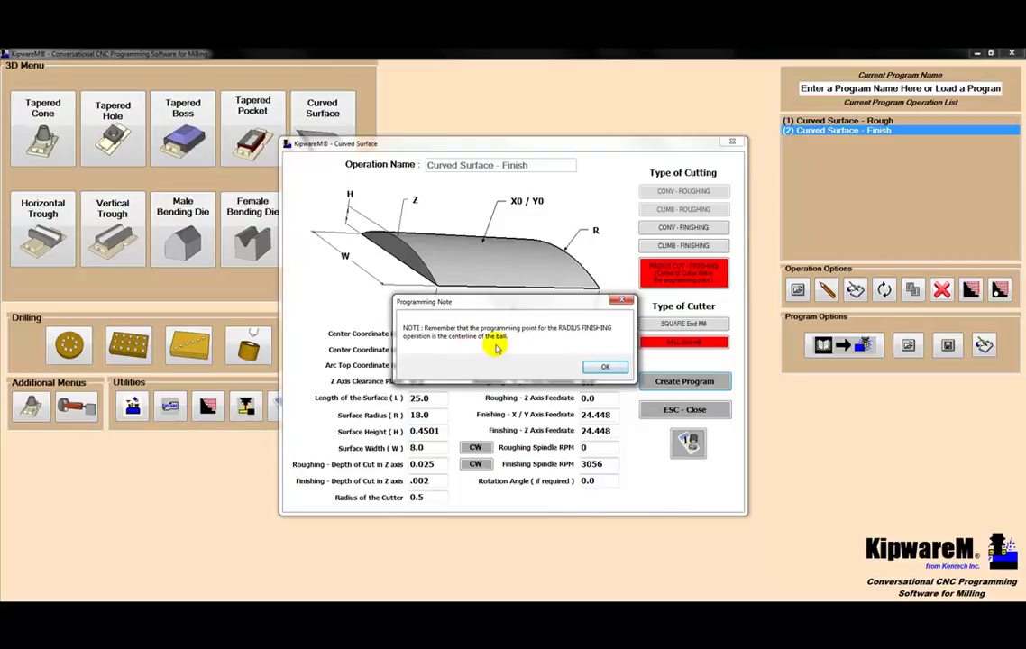
click(599, 368)
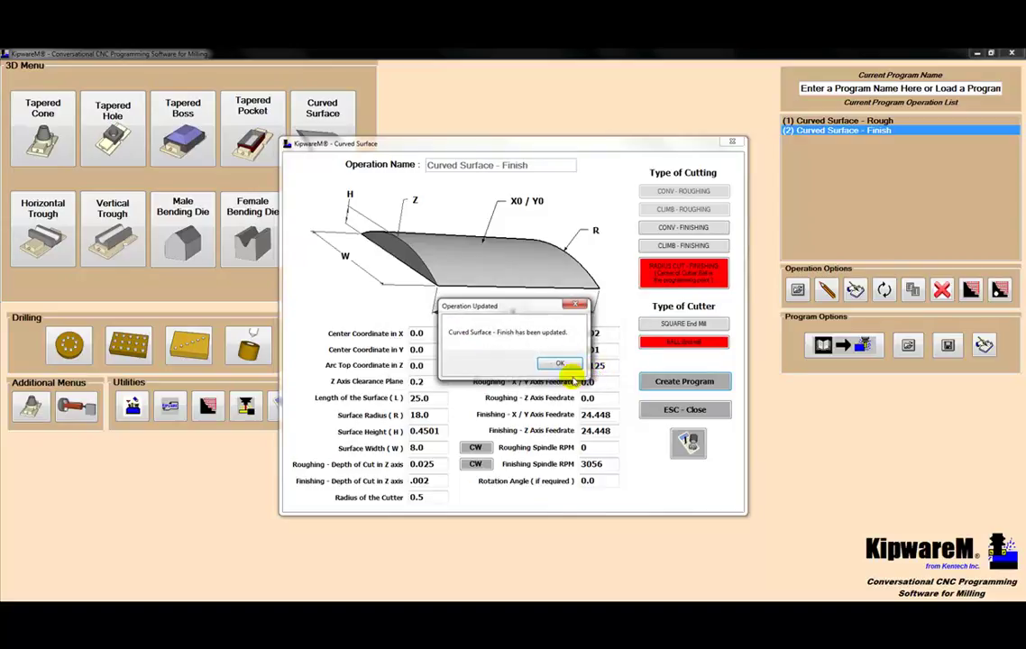
click(566, 360)
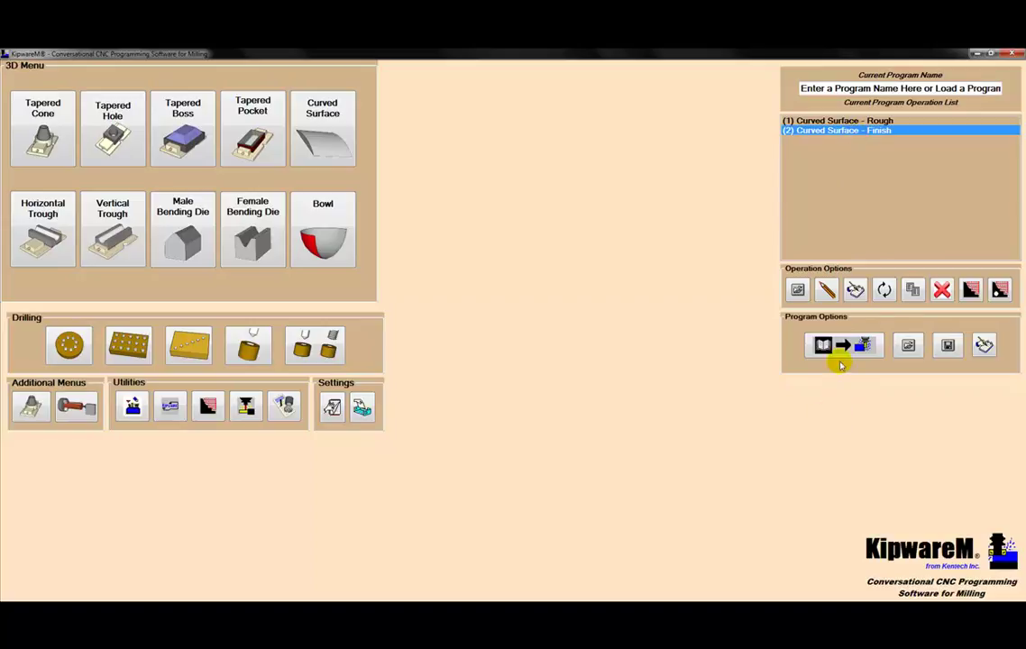
Add program operation 1 with tool 1, Z clearance 1.00 and the Curved Surface - Rough cycle
click(846, 345)
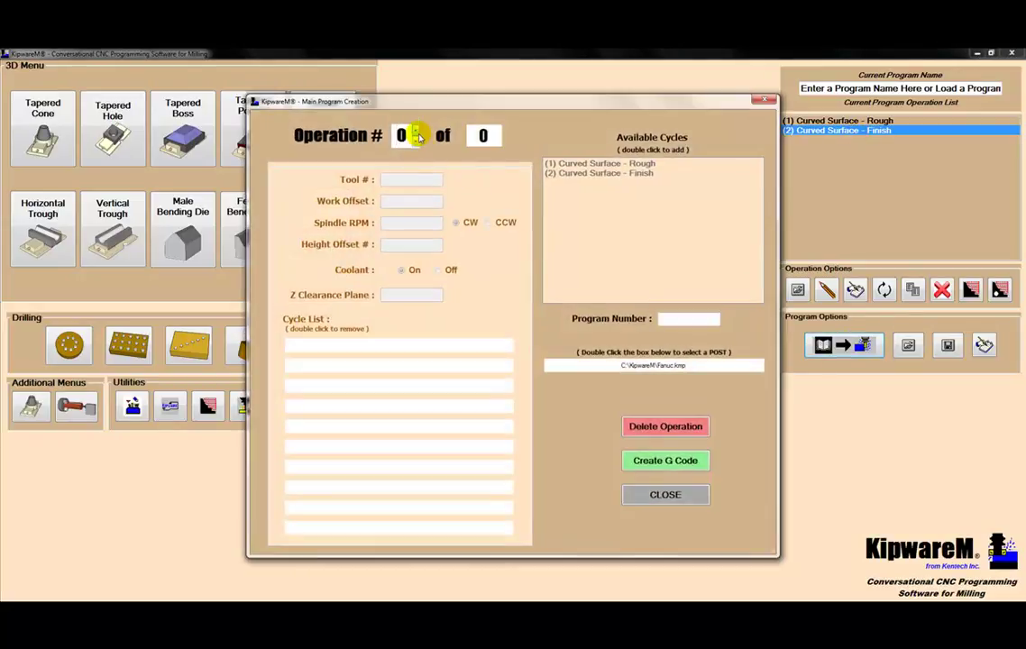
click(415, 131)
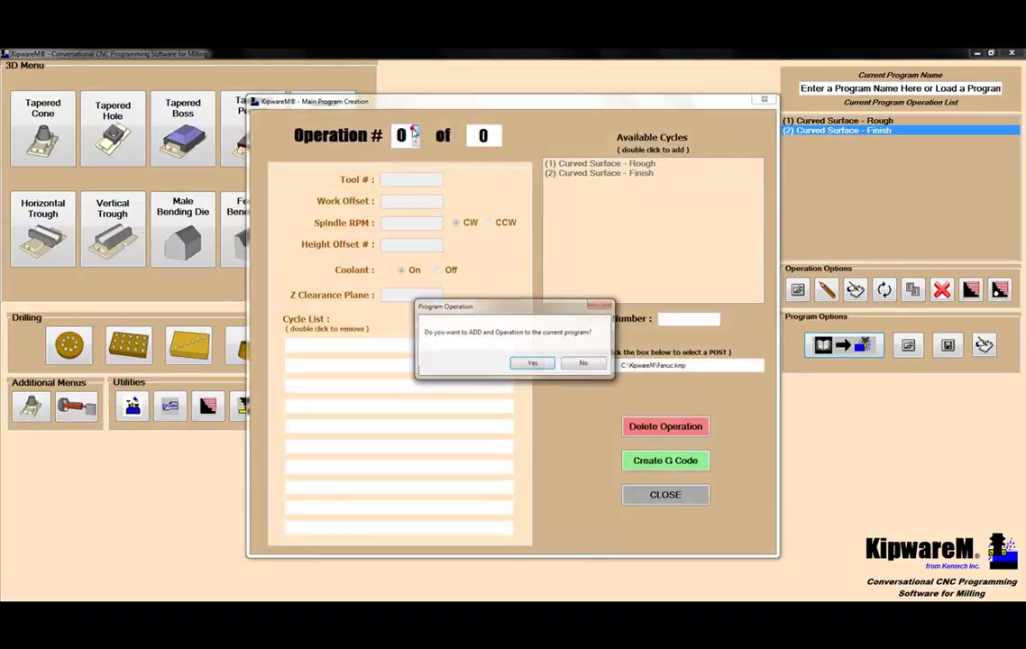
click(525, 362)
text(1)
key(Tab)
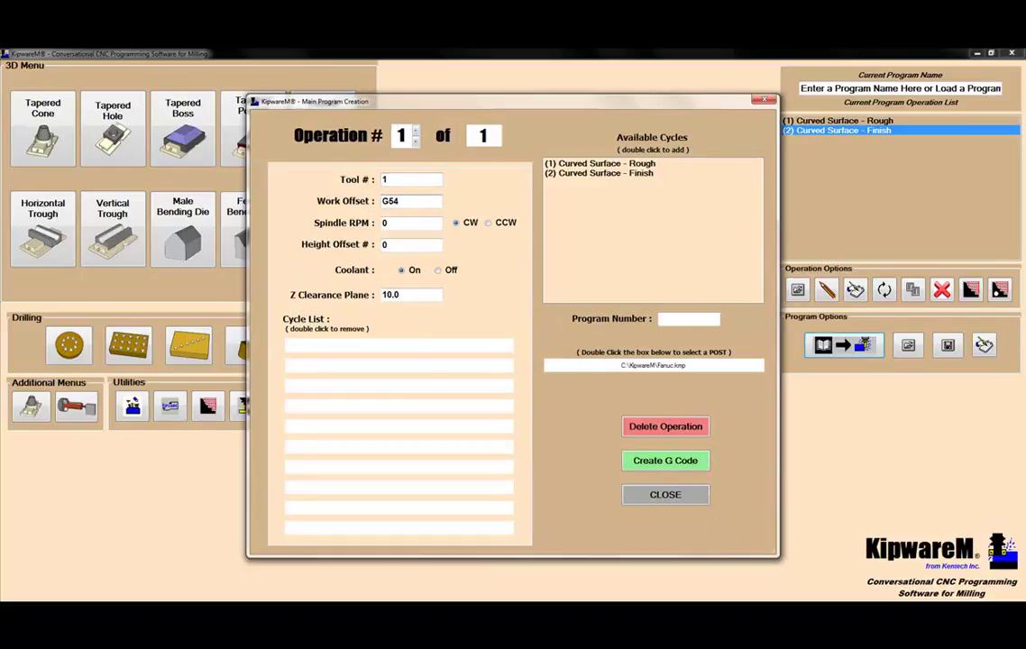
key(Tab)
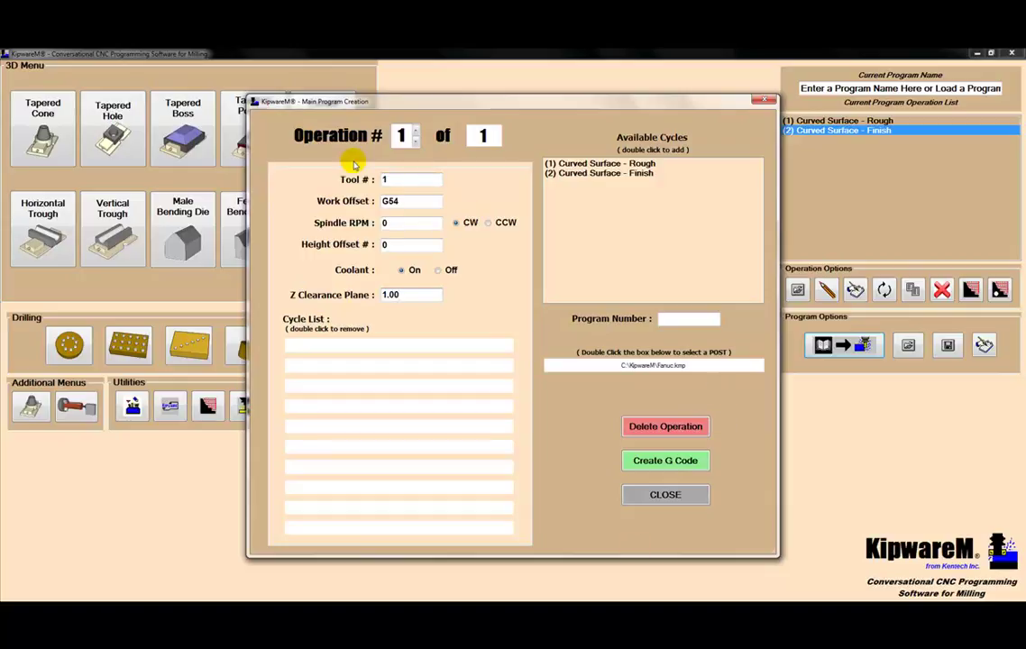
double_click(552, 164)
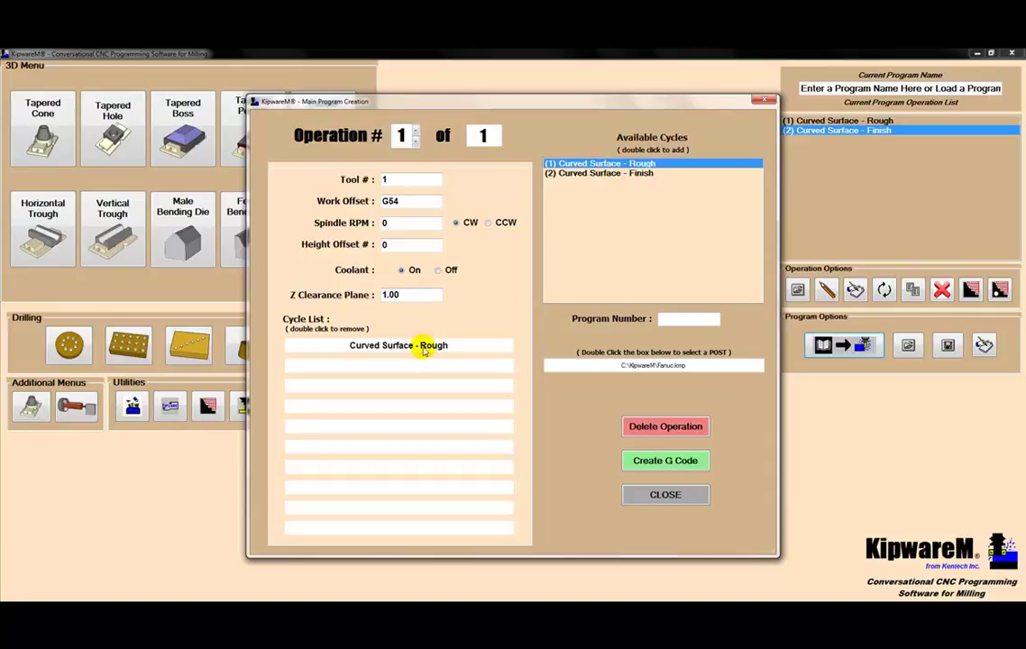
Add operation 2 with tool 2, Z clearance 1.00, Curved Surface - Finish cycle, program number O1234
click(414, 131)
click(530, 362)
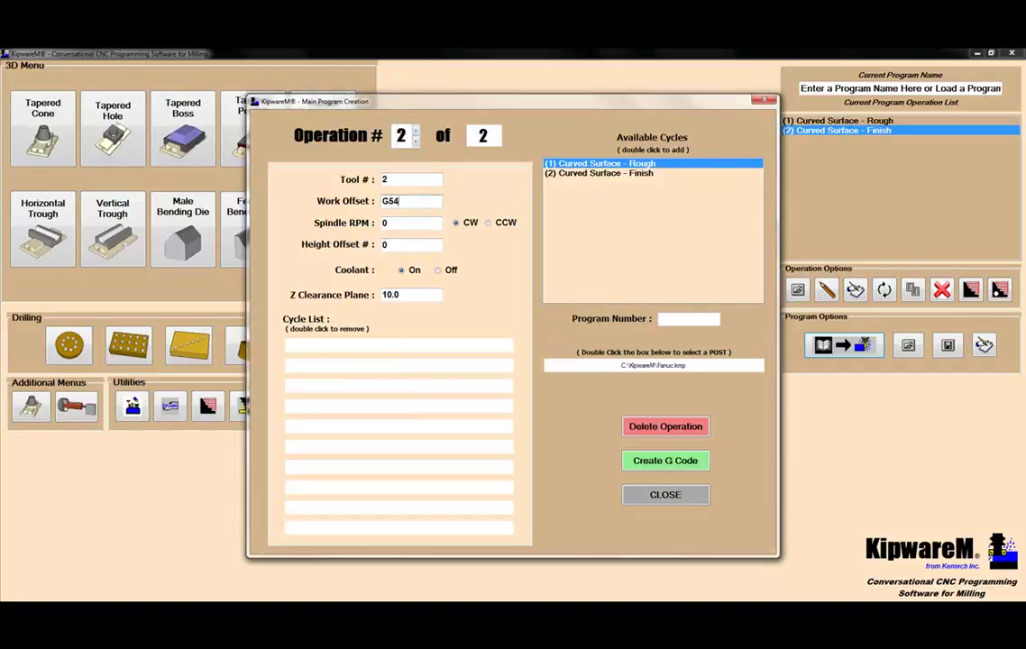
key(Tab)
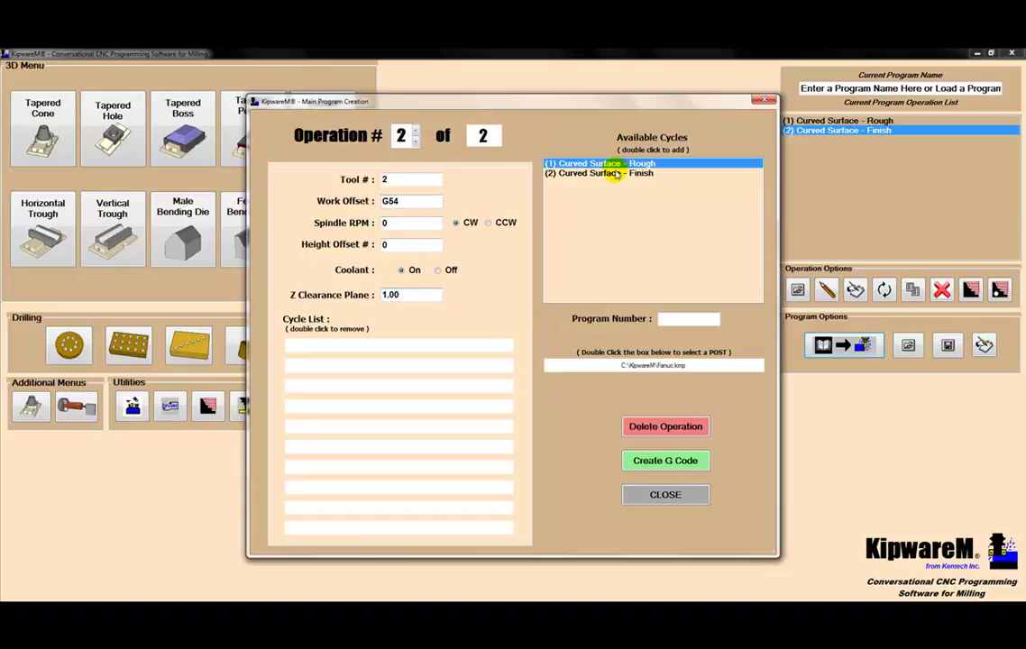
double_click(610, 172)
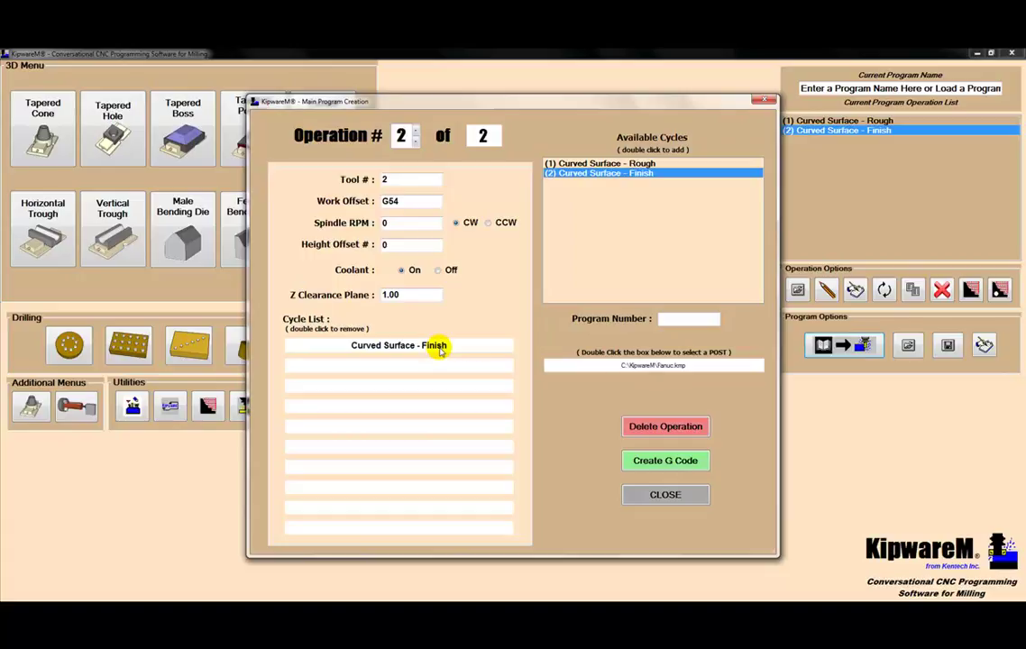
click(685, 320)
text(O)
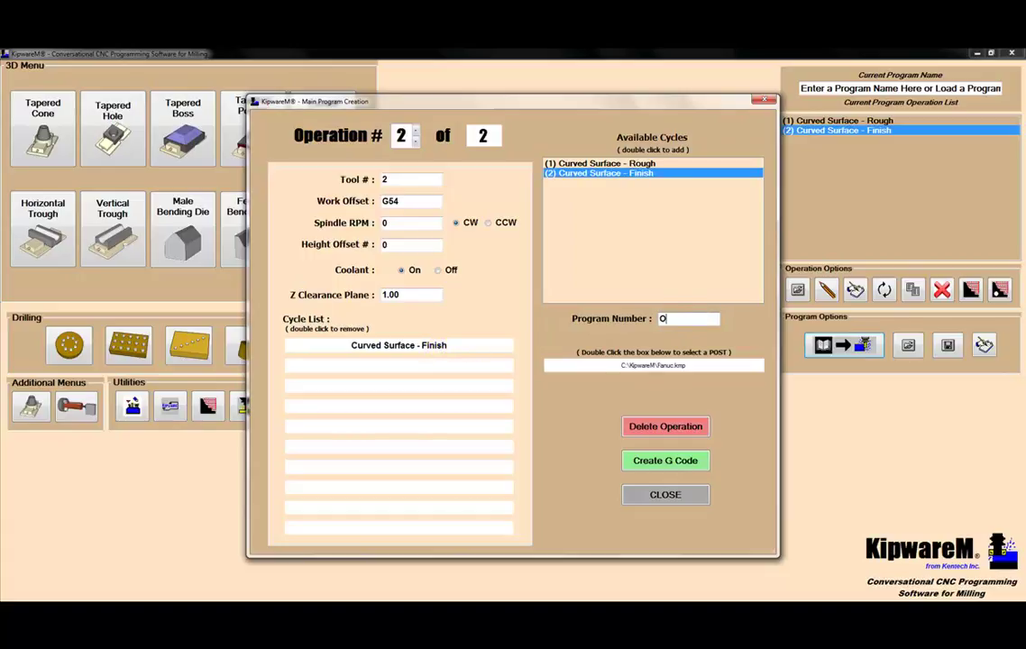
text(1234)
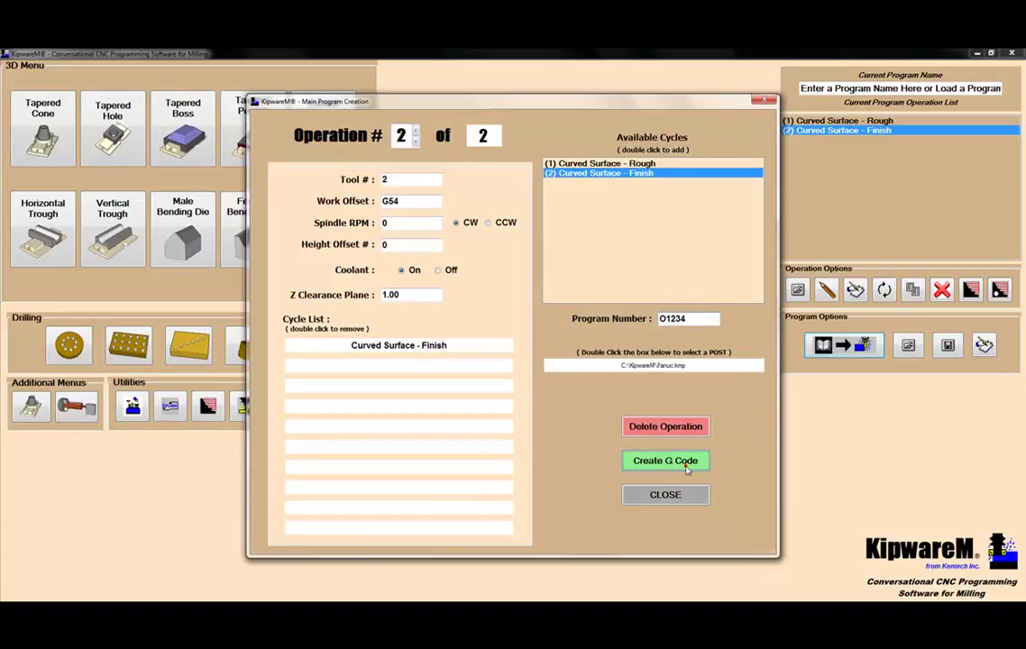
Generate the G-code for the program and review it in the editor
click(679, 461)
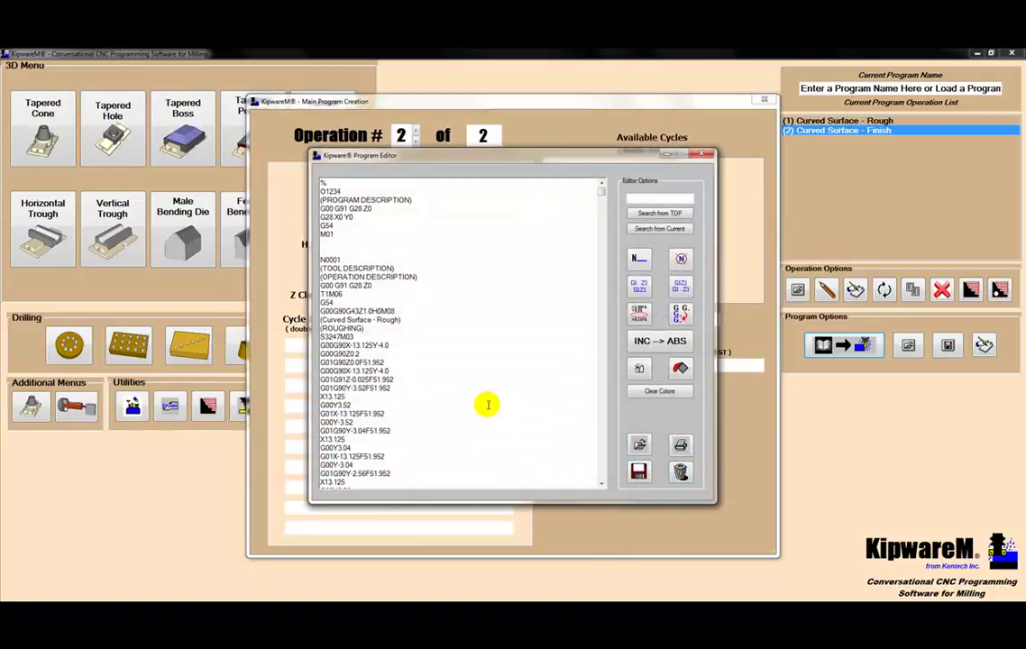
click(601, 485)
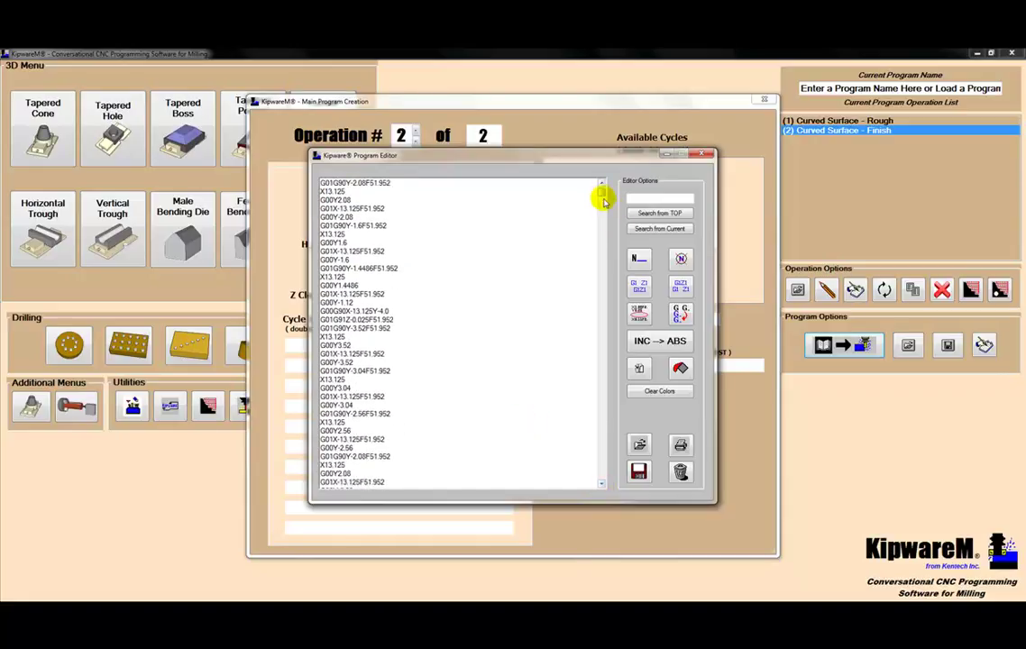
drag(601, 196, 601, 171)
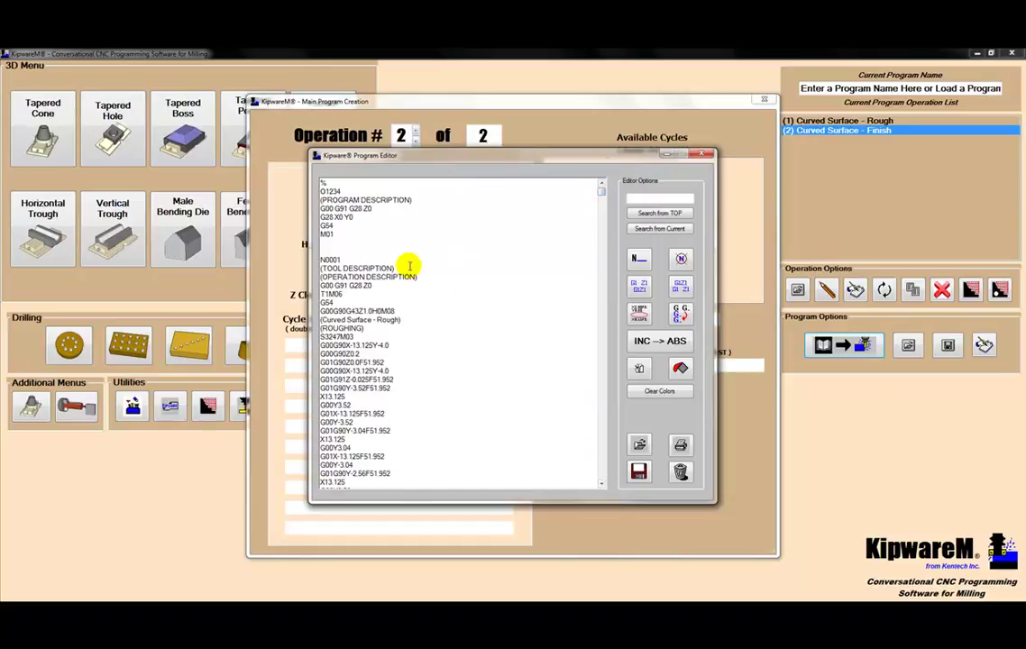
Save the G-code over Temp\curved_surface.nc, replacing the existing file, and close the editor
click(637, 475)
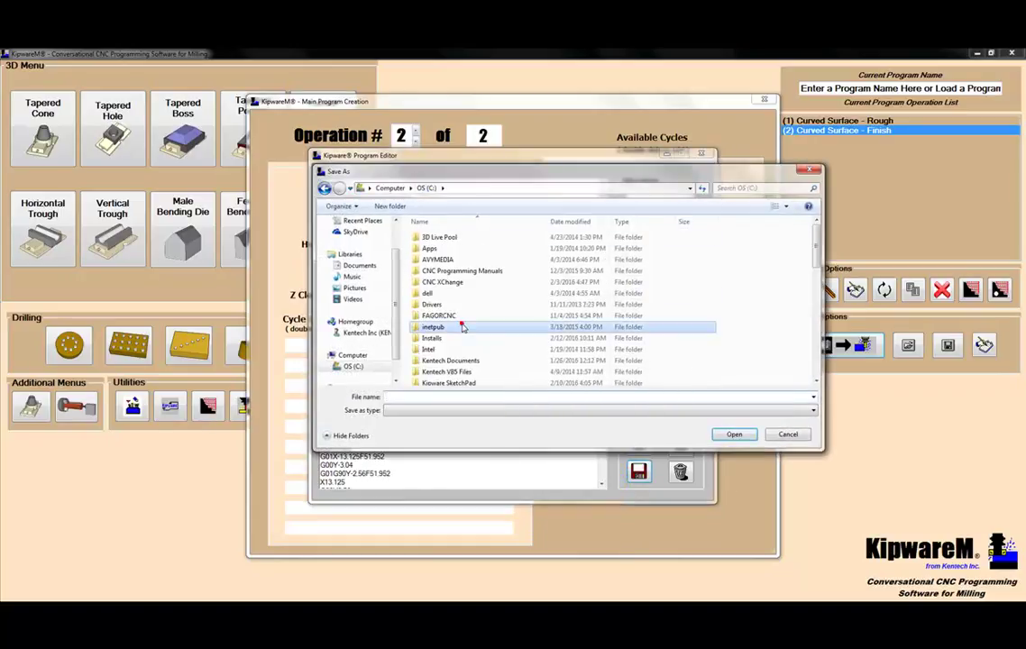
scroll(462, 326, down, 6)
double_click(453, 326)
double_click(449, 270)
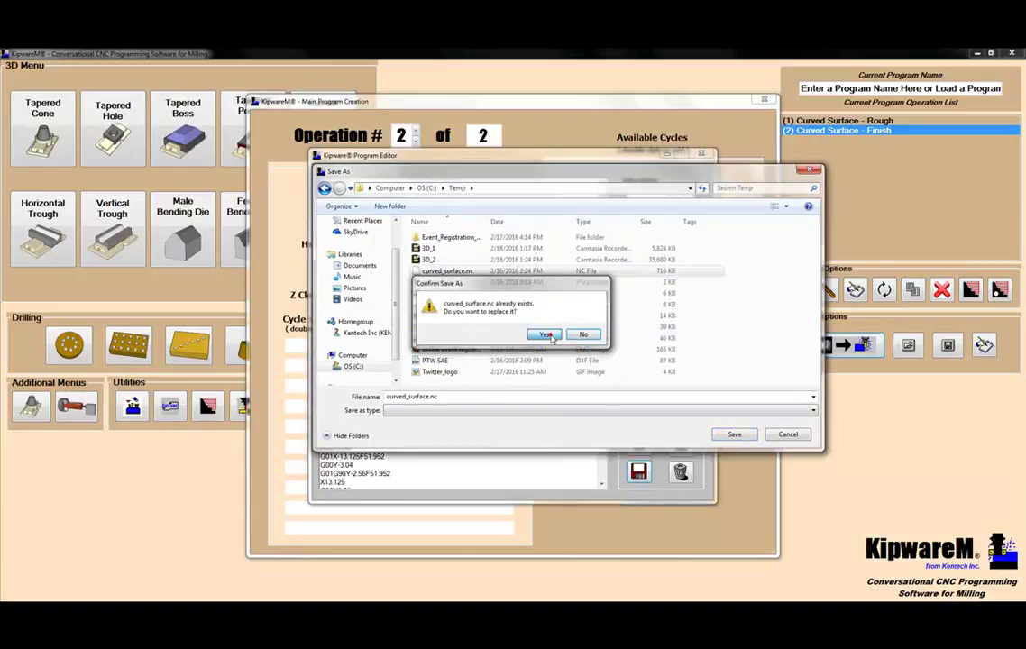
click(545, 334)
click(522, 323)
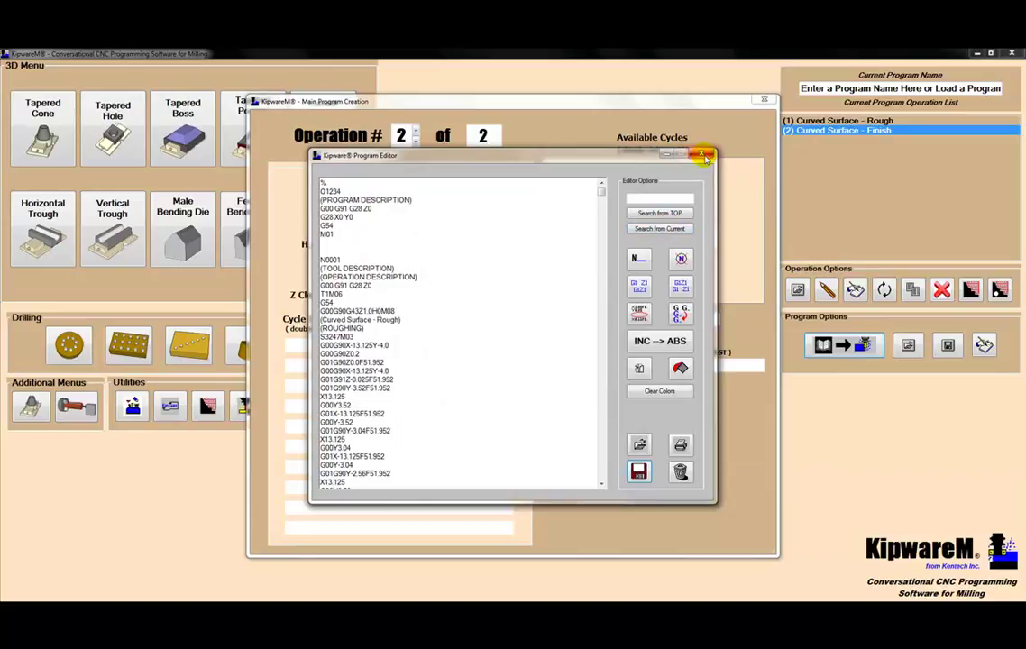
click(705, 156)
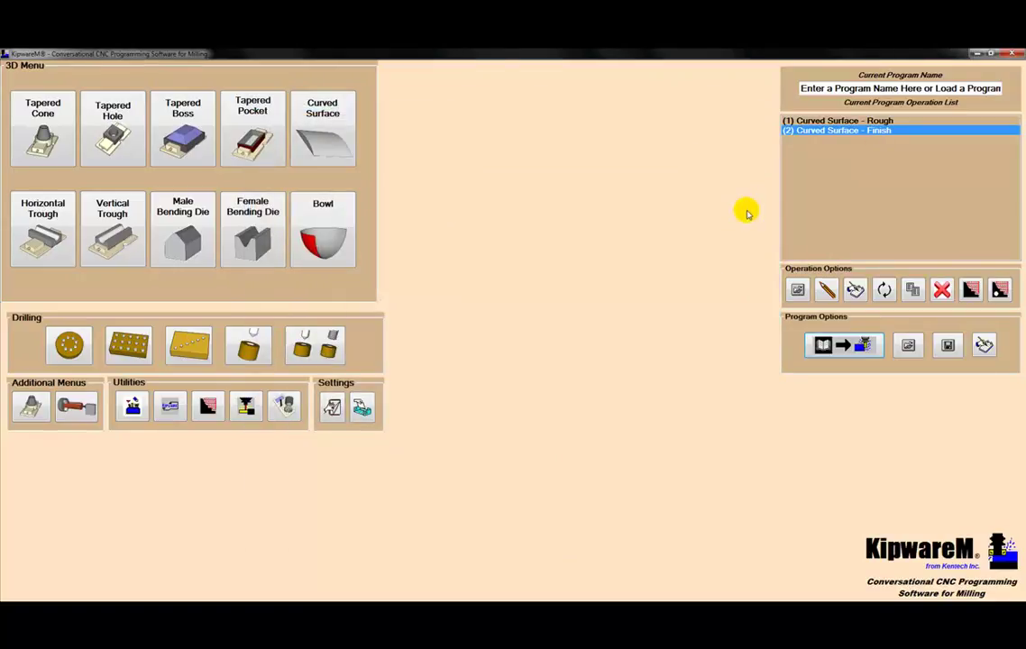